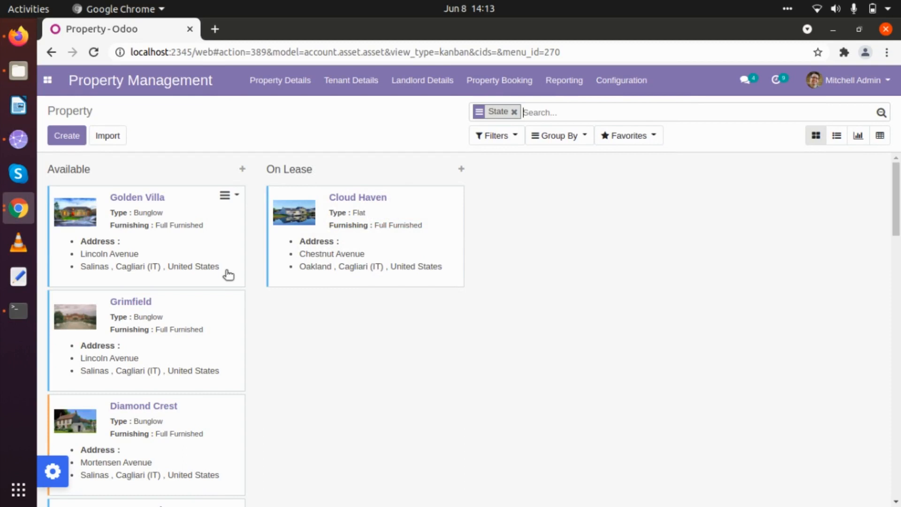
Step: Open the Tenant Details dropdown in the Property Management top bar
{"action": "left_click", "coordinate": [338, 92]}
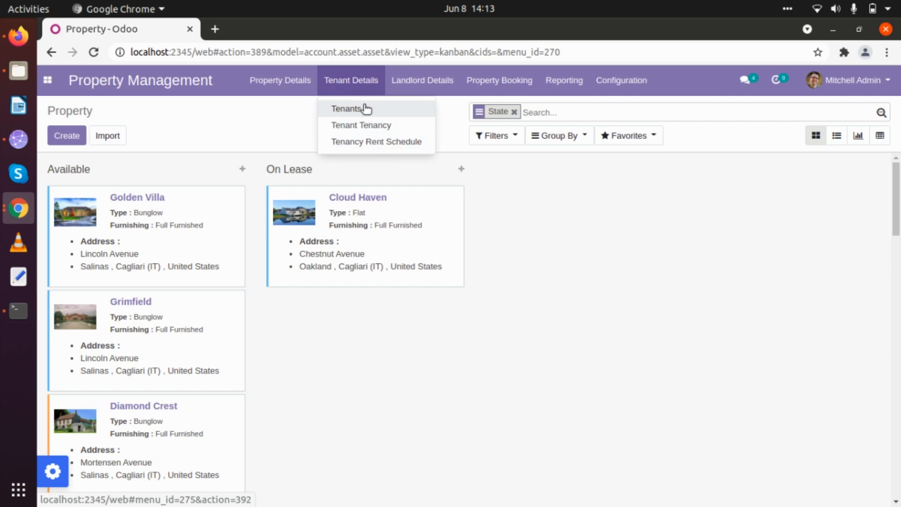
Step: Go to Tenant Details > Tenants and create a new tenant record
{"action": "left_click", "coordinate": [353, 109]}
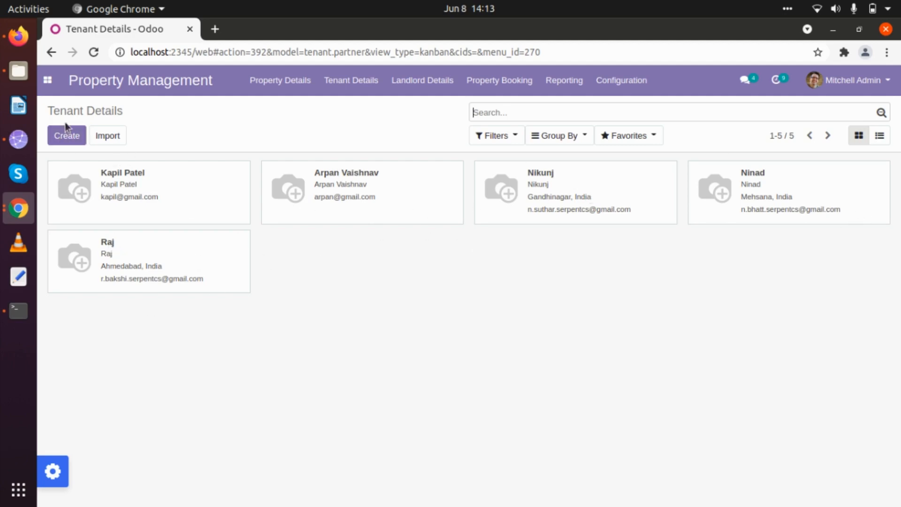
{"action": "left_click", "coordinate": [65, 136]}
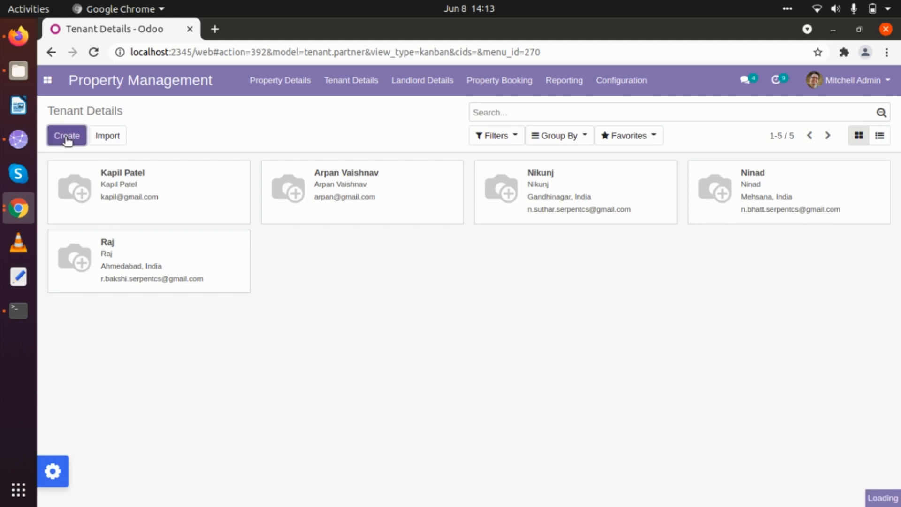
Step: Enter the tenant's name and street, city, state and ZIP, with India as country
{"action": "type", "text": "N"}
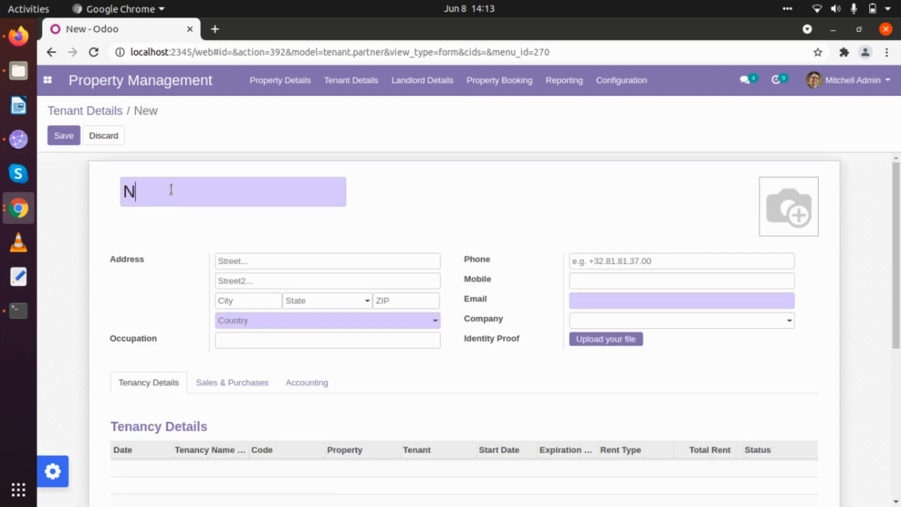
{"action": "type", "text": "ilesh"}
{"action": "left_click", "coordinate": [272, 257]}
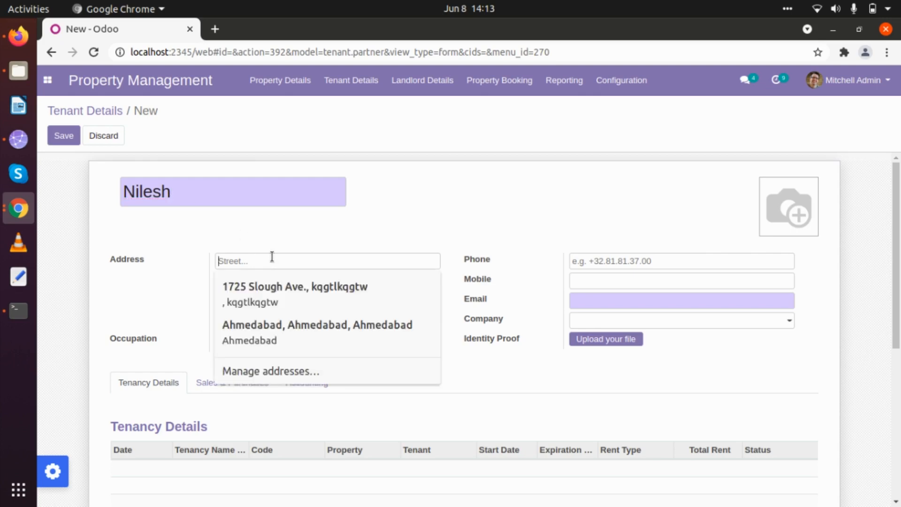
{"action": "type", "text": "Chan"}
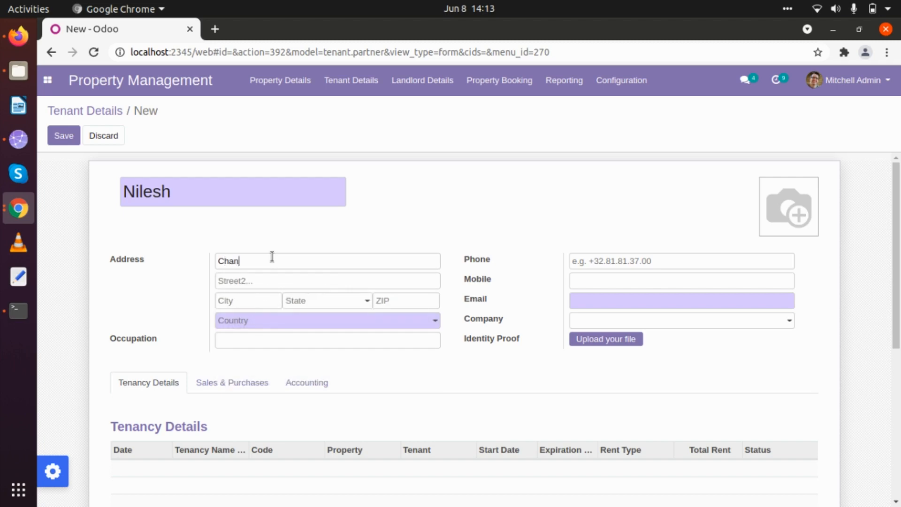
{"action": "type", "text": "dkheda"}
{"action": "left_click", "coordinate": [251, 296]}
{"action": "type", "text": "A"}
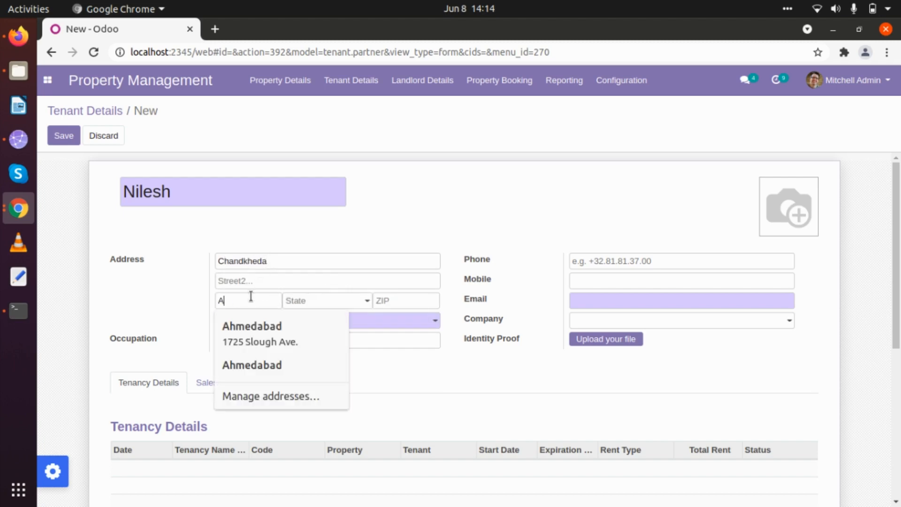
{"action": "type", "text": "h"}
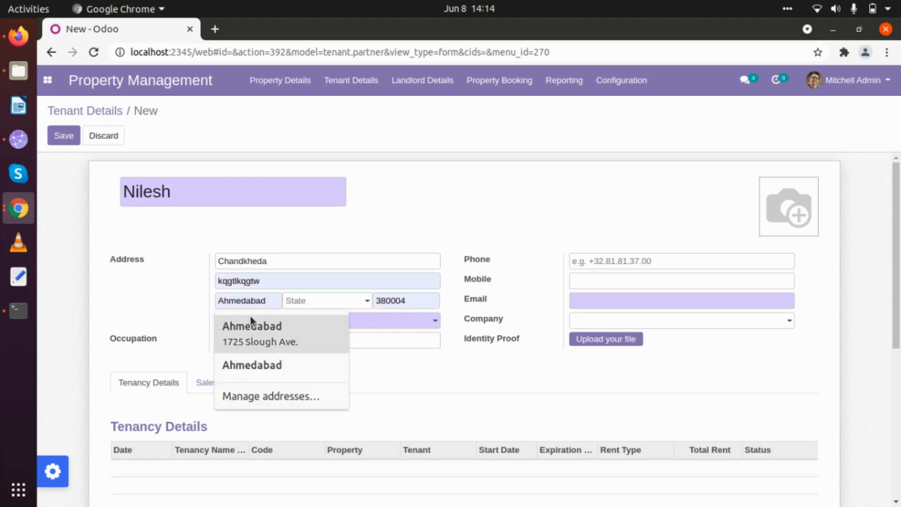
{"action": "type", "text": "medabad"}
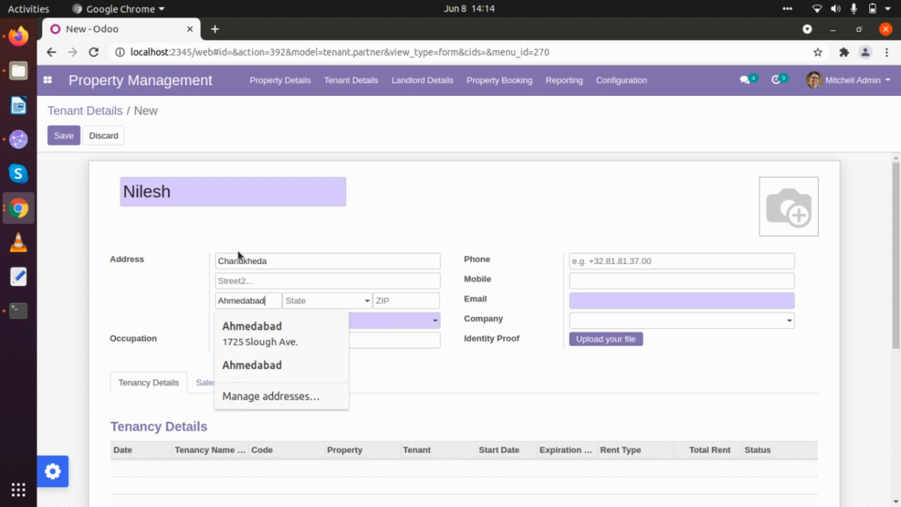
{"action": "key", "text": "Tab"}
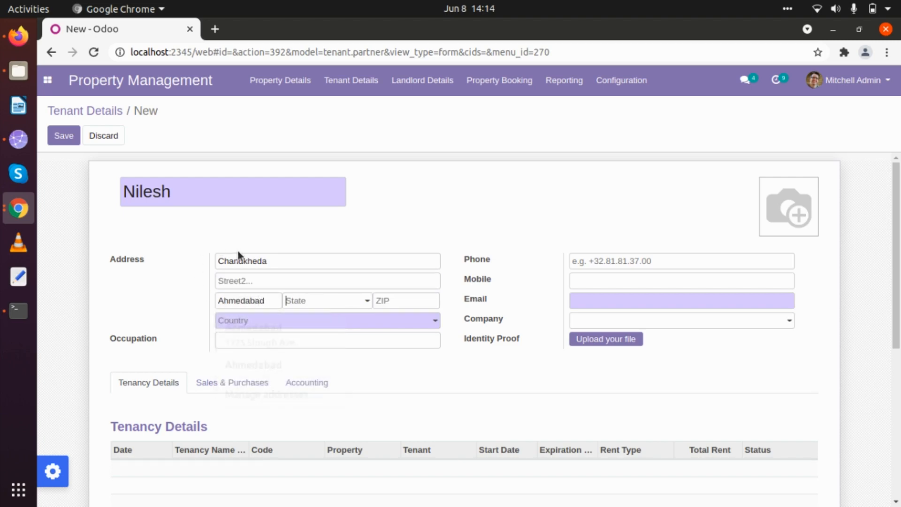
{"action": "type", "text": "Guja"}
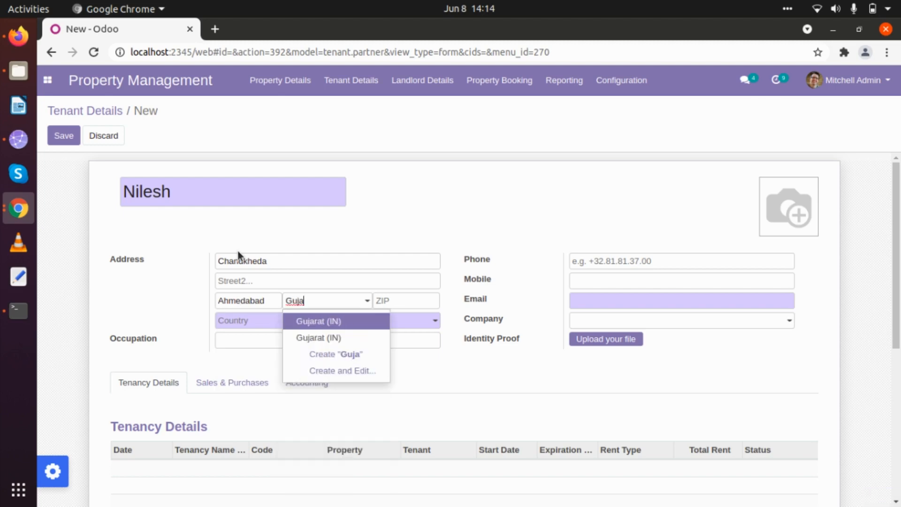
{"action": "key", "text": "Return"}
{"action": "type", "text": "382410"}
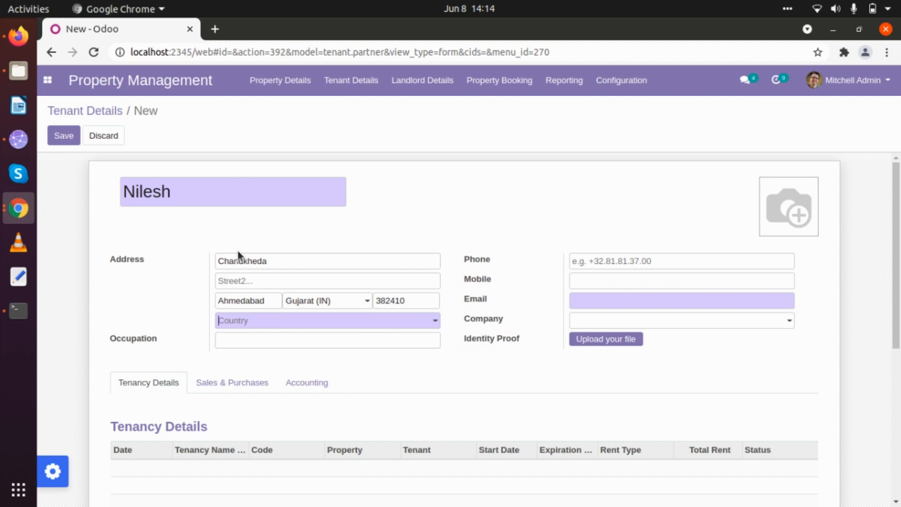
{"action": "type", "text": "Ind"}
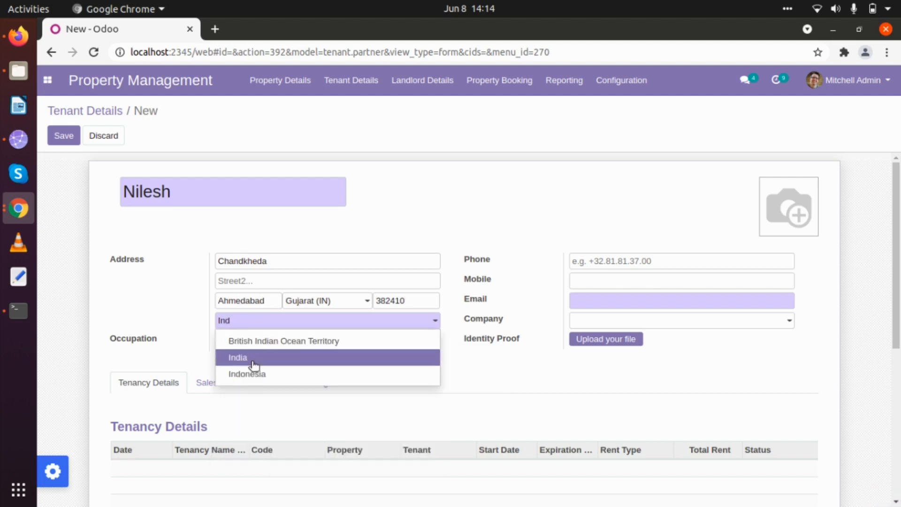
{"action": "left_click", "coordinate": [253, 361]}
Step: Set the tenant's occupation to BDM and enter the tenant's e-mail address
{"action": "left_click", "coordinate": [257, 343]}
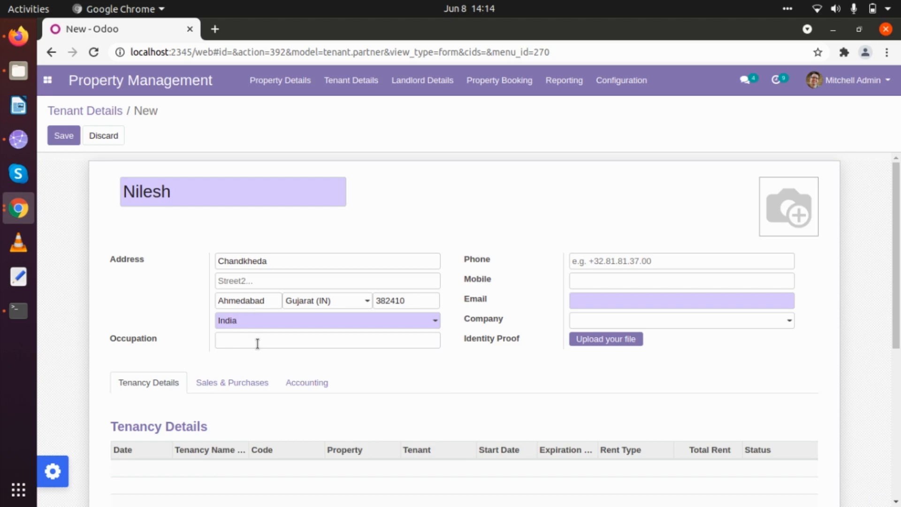
{"action": "type", "text": "BDM"}
{"action": "left_click", "coordinate": [597, 259]}
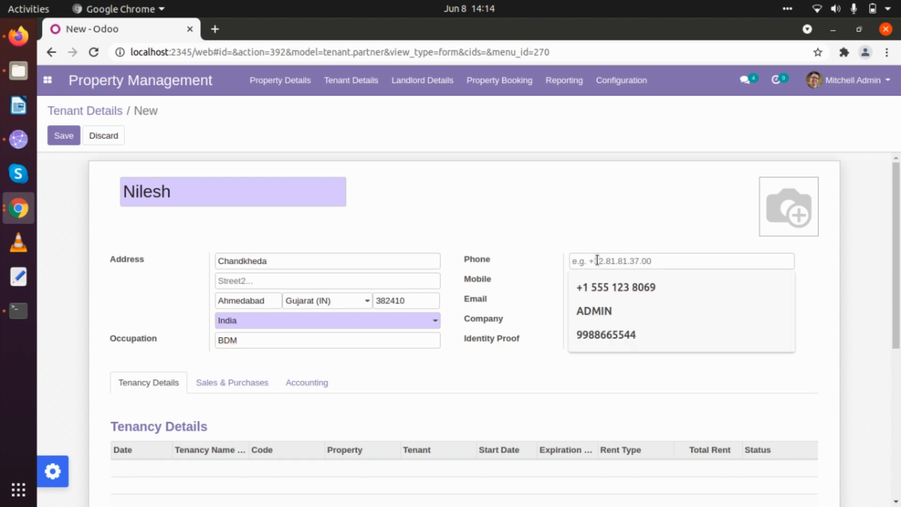
{"action": "left_click", "coordinate": [581, 241]}
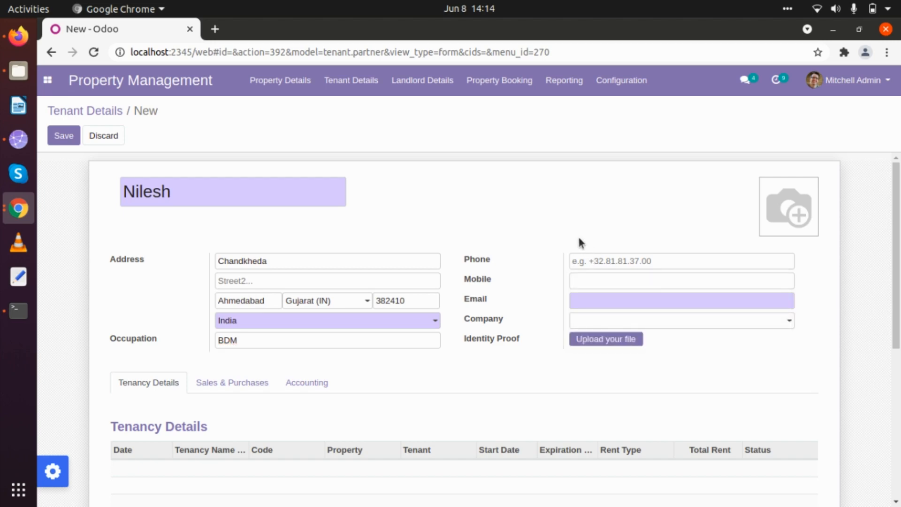
{"action": "left_click", "coordinate": [579, 304]}
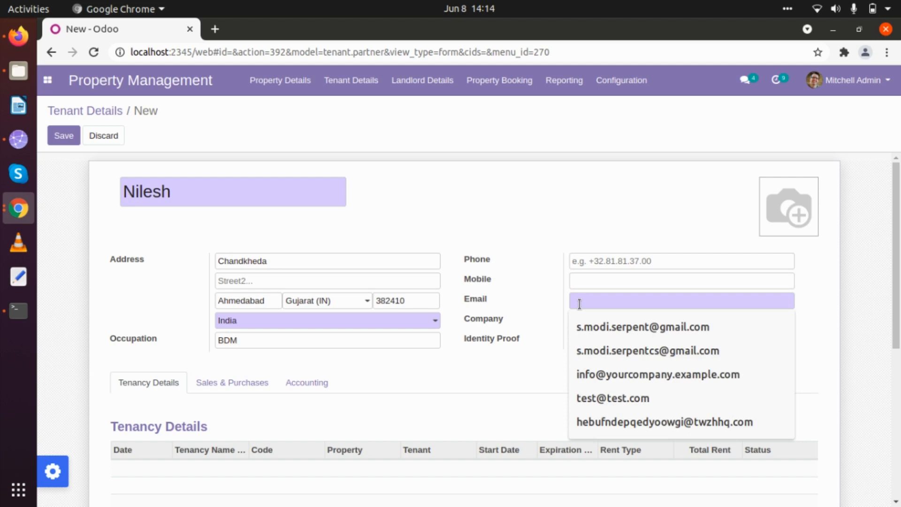
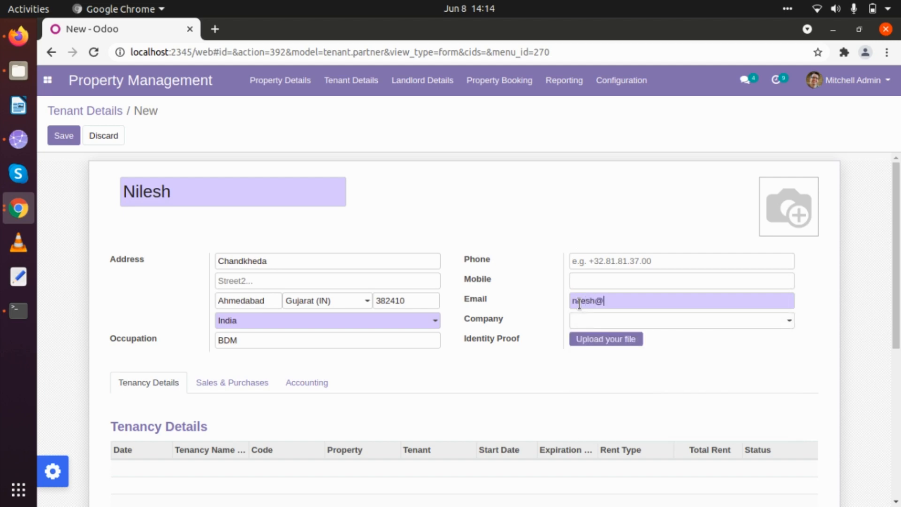
Step: Set the tenant's company to YourCompany
{"action": "scroll", "coordinate": [528, 362], "scroll_direction": "down", "scroll_amount": 3}
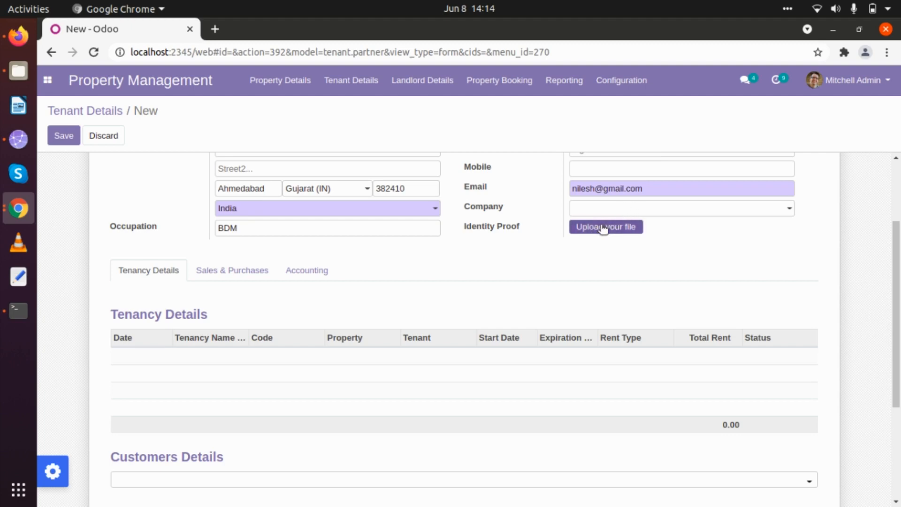
{"action": "left_click", "coordinate": [606, 211]}
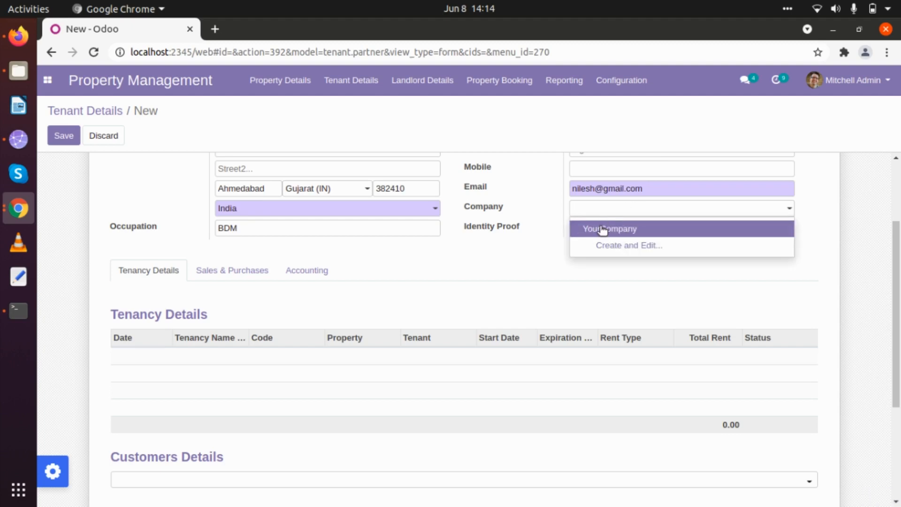
{"action": "left_click", "coordinate": [602, 230]}
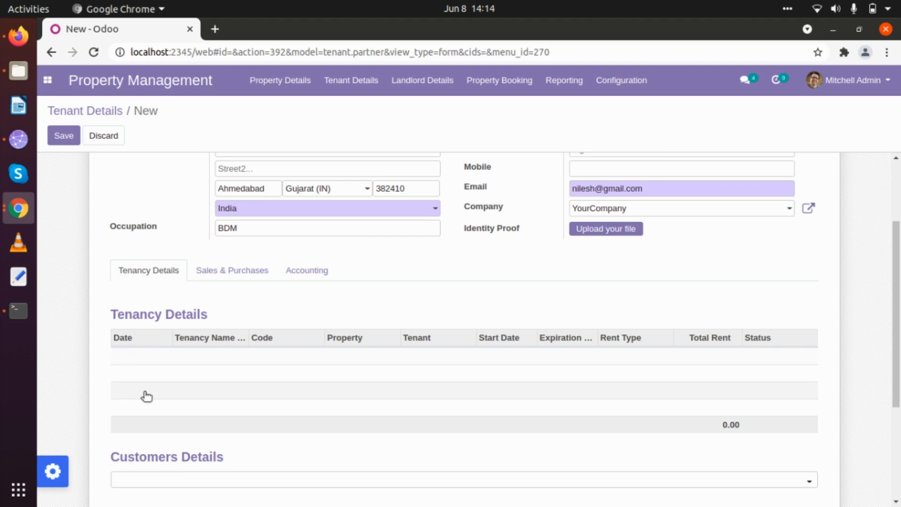
Step: Make the administrator user the tenant's salesperson under Sales & Purchases
{"action": "scroll", "coordinate": [201, 409], "scroll_direction": "down", "scroll_amount": 3}
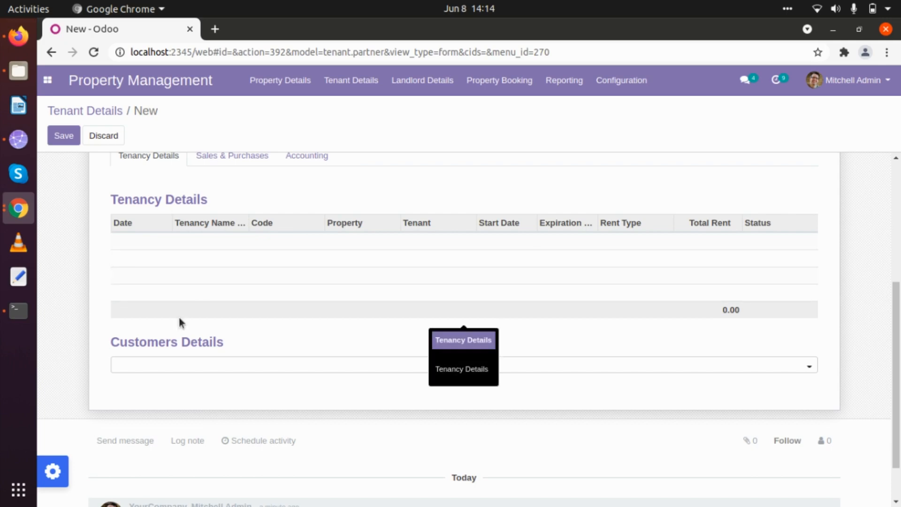
{"action": "scroll", "coordinate": [260, 308], "scroll_direction": "up", "scroll_amount": 3}
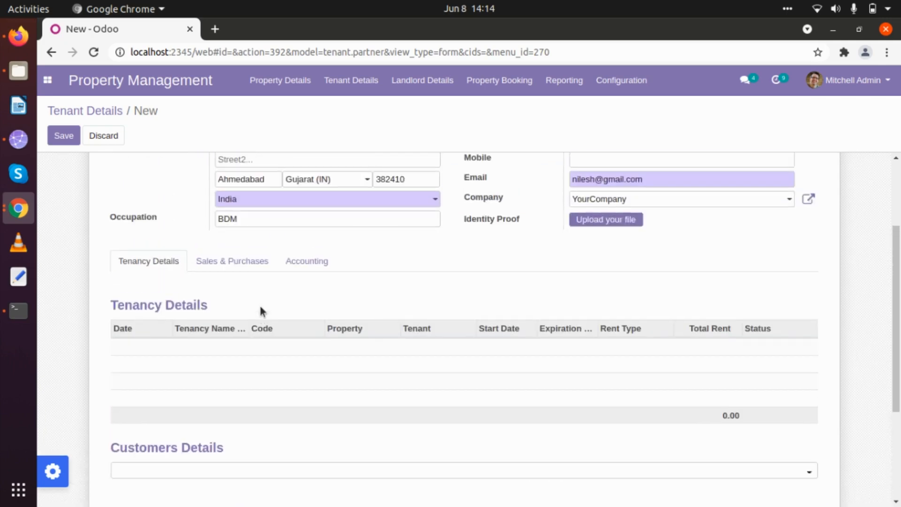
{"action": "left_click", "coordinate": [223, 268]}
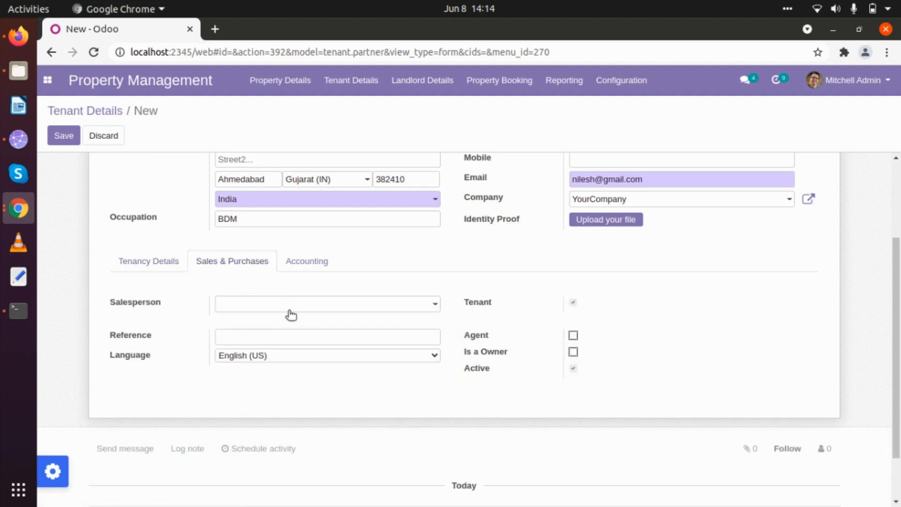
{"action": "left_click", "coordinate": [384, 305]}
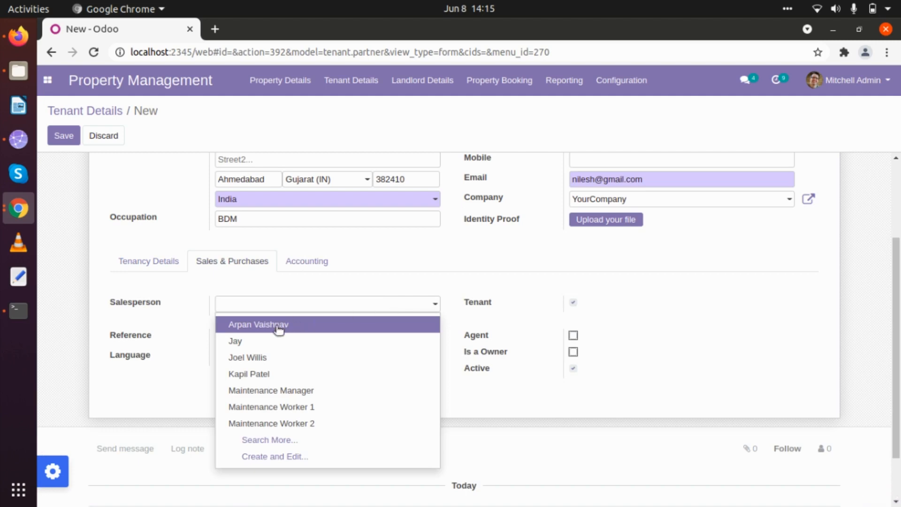
{"action": "type", "text": "mit"}
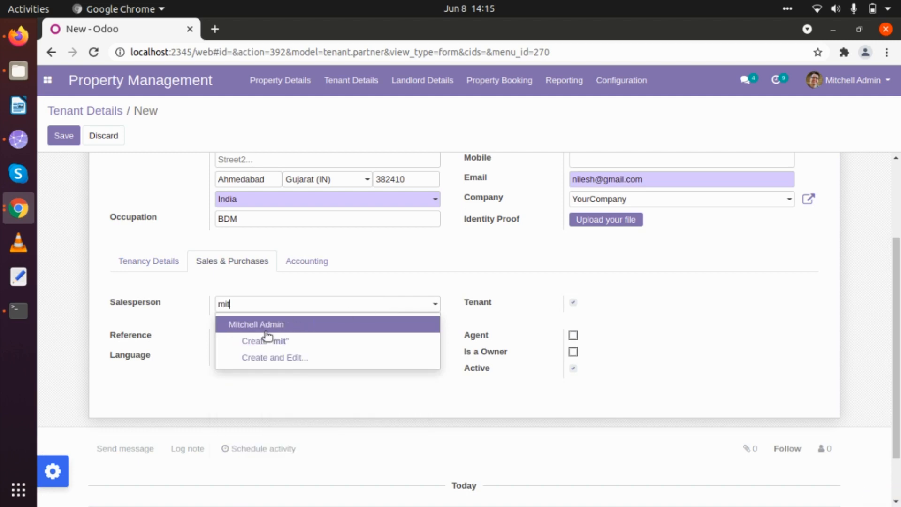
{"action": "left_click", "coordinate": [266, 323]}
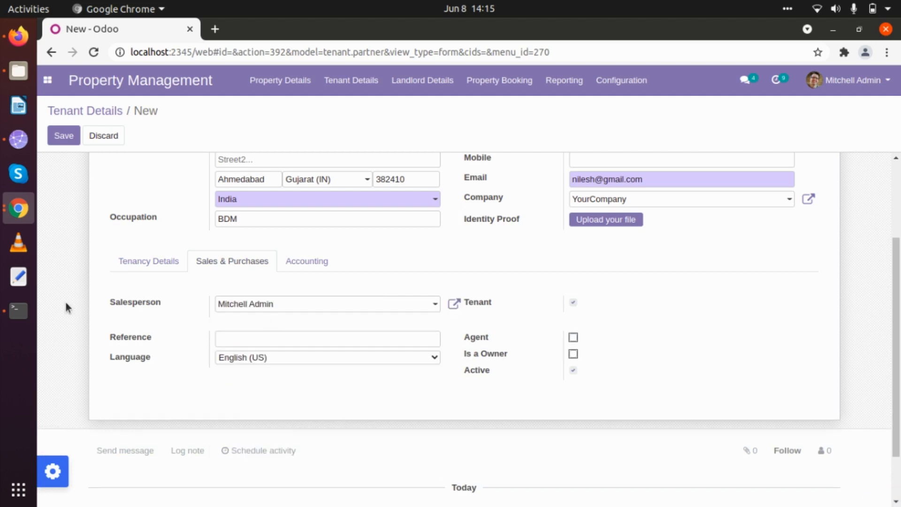
{"action": "scroll", "coordinate": [66, 302], "scroll_direction": "down", "scroll_amount": 2}
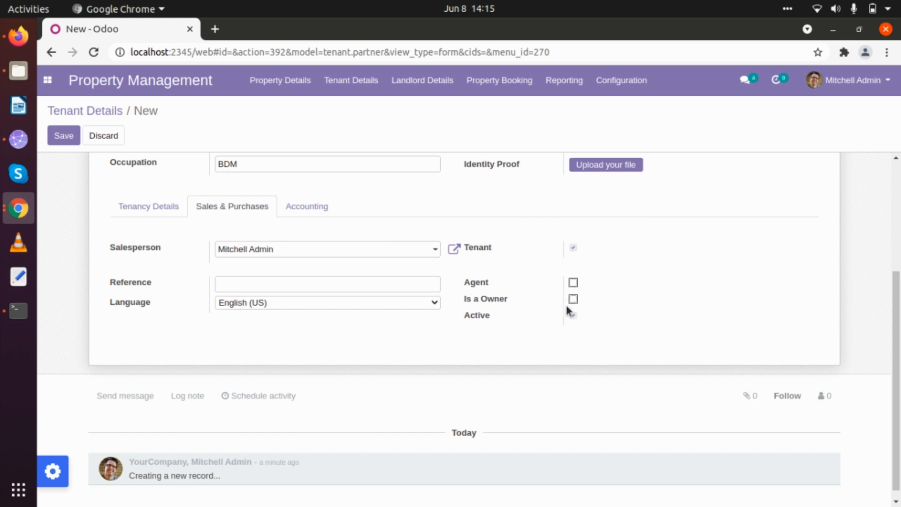
{"action": "scroll", "coordinate": [431, 266], "scroll_direction": "up", "scroll_amount": 1}
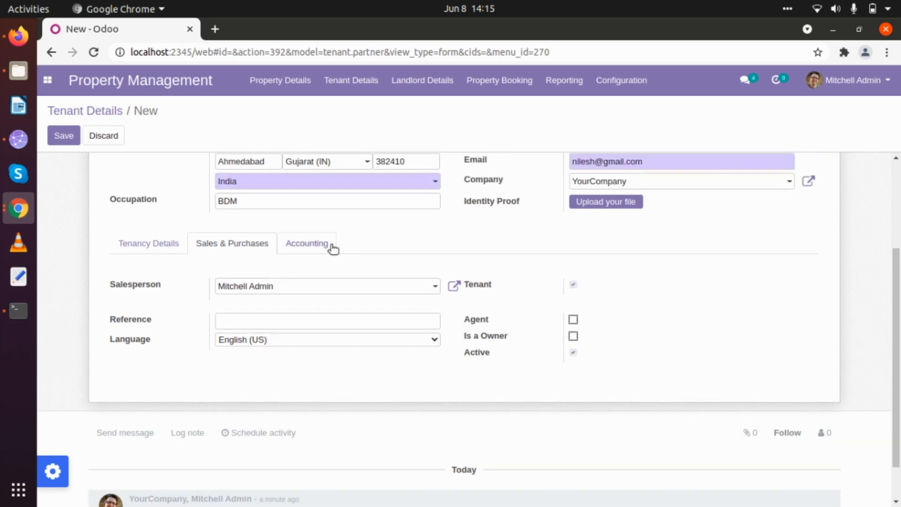
Step: Check the tenant's receivable and payable accounts on the Accounting tab, then save the tenant
{"action": "left_click", "coordinate": [327, 246]}
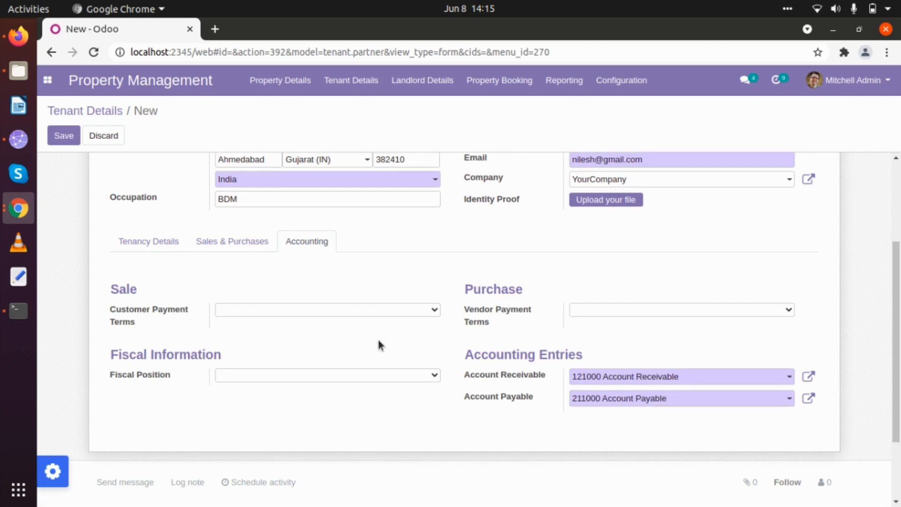
{"action": "scroll", "coordinate": [378, 340], "scroll_direction": "down", "scroll_amount": 1}
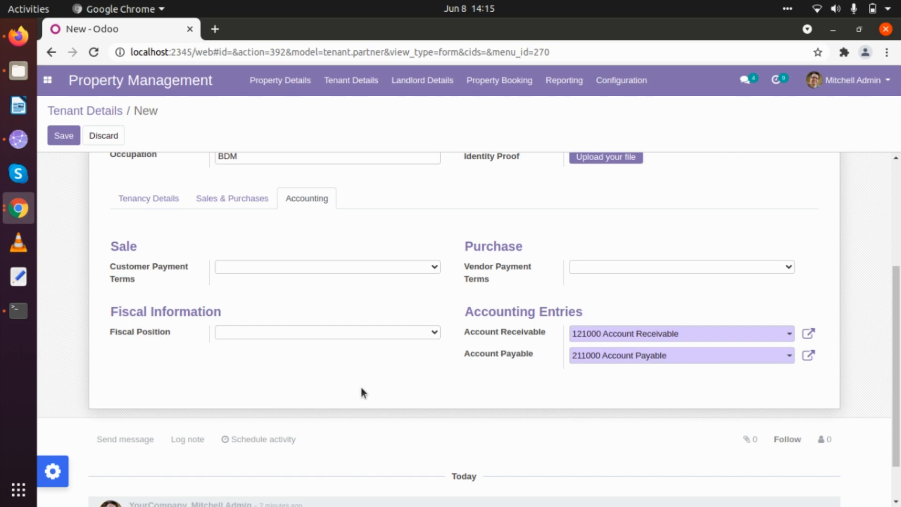
{"action": "scroll", "coordinate": [362, 389], "scroll_direction": "up", "scroll_amount": 4}
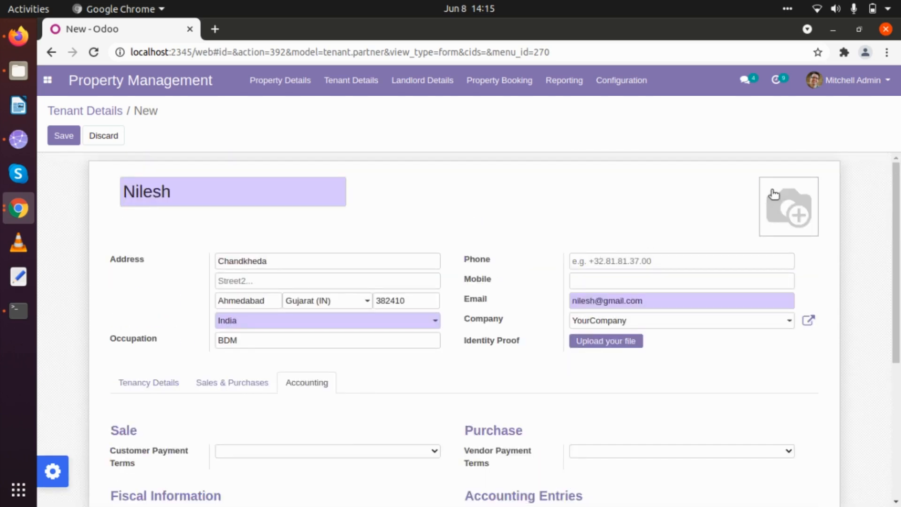
{"action": "left_click", "coordinate": [64, 135]}
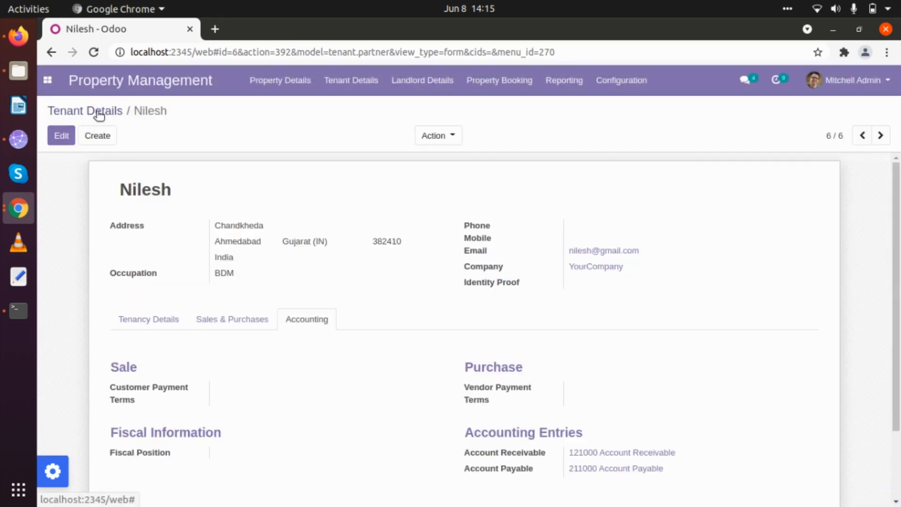
Step: Return to the tenants list and open Tenant Details > Tenant Tenancy
{"action": "left_click", "coordinate": [96, 111]}
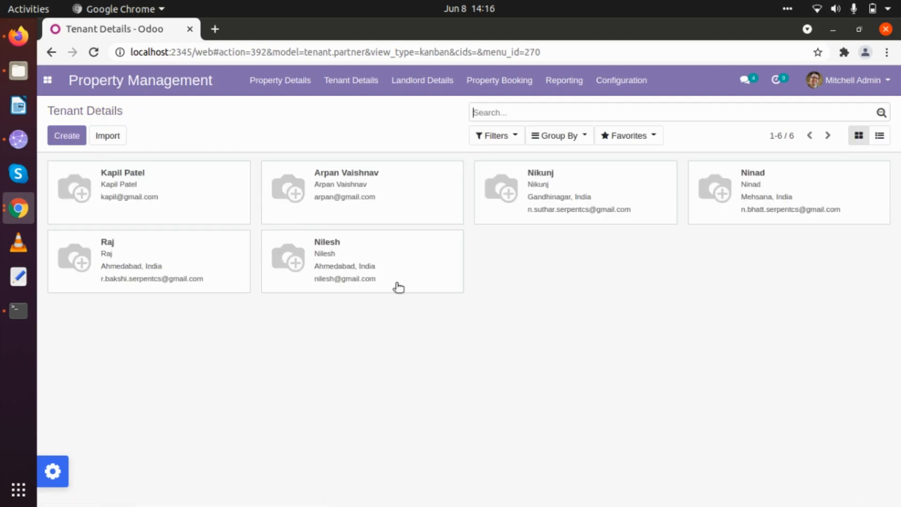
{"action": "left_click", "coordinate": [350, 91]}
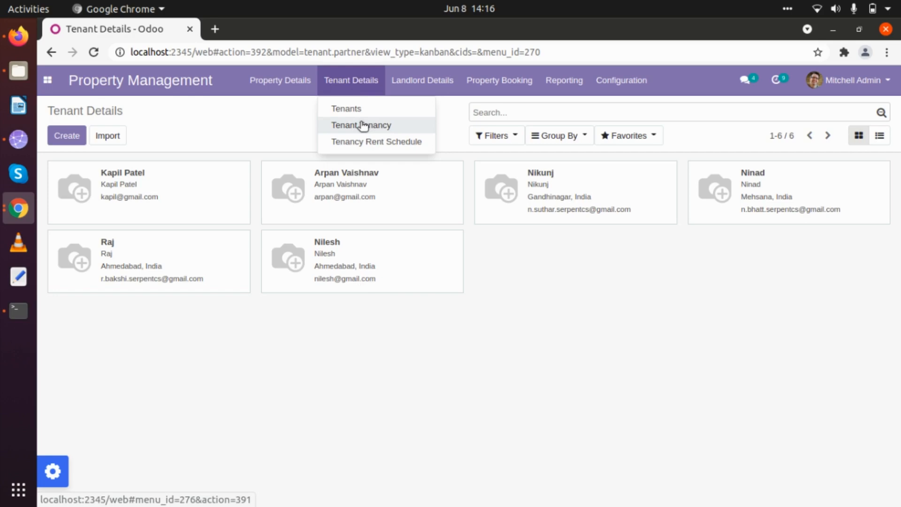
{"action": "left_click", "coordinate": [362, 125]}
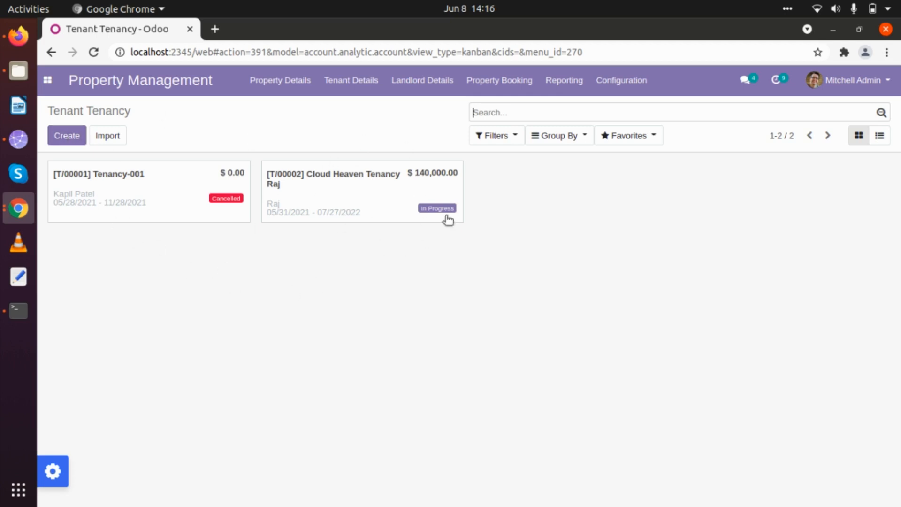
Step: Create a tenancy named 'Tenancy Demo 1' with Zori as the property
{"action": "left_click", "coordinate": [73, 135]}
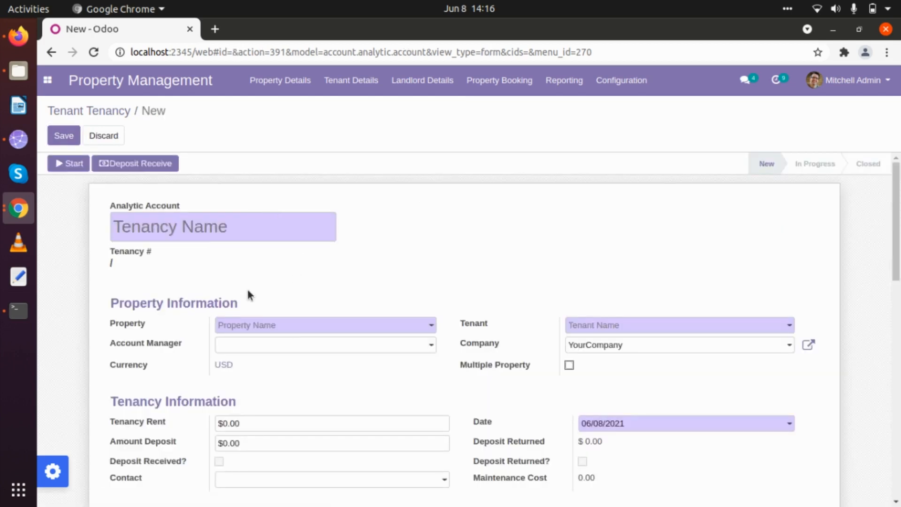
{"action": "left_click", "coordinate": [197, 233]}
{"action": "type", "text": "Tenancy"}
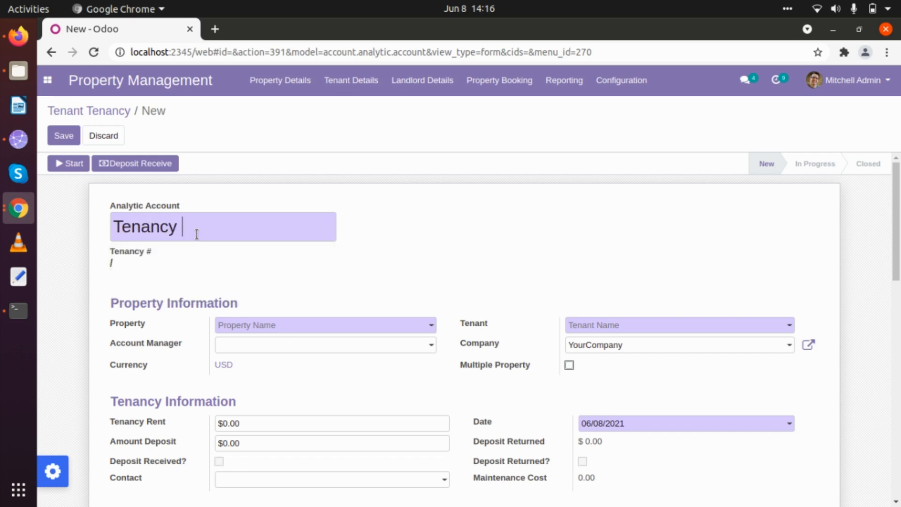
{"action": "type", "text": " C"}
{"action": "key", "text": "BackSpace"}
{"action": "type", "text": "Demi"}
{"action": "key", "text": "BackSpace"}
{"action": "key", "text": "BackSpace"}
{"action": "key", "text": "BackSpace"}
{"action": "type", "text": "o 1"}
{"action": "left_click", "coordinate": [256, 325]}
{"action": "type", "text": "zori"}
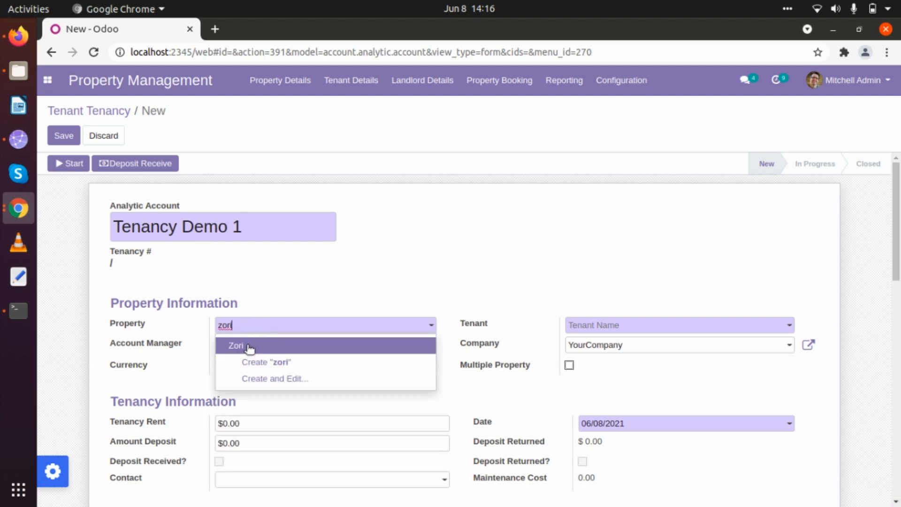
{"action": "left_click", "coordinate": [251, 353]}
Step: Assign the newly created tenant and an account manager to the tenancy
{"action": "scroll", "coordinate": [359, 290], "scroll_direction": "down", "scroll_amount": 1}
{"action": "scroll", "coordinate": [360, 288], "scroll_direction": "down", "scroll_amount": 2}
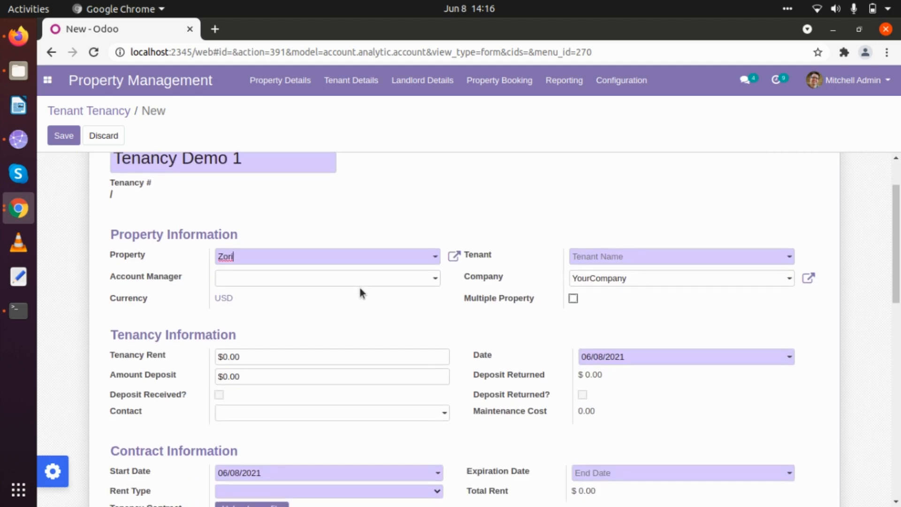
{"action": "left_click", "coordinate": [628, 254]}
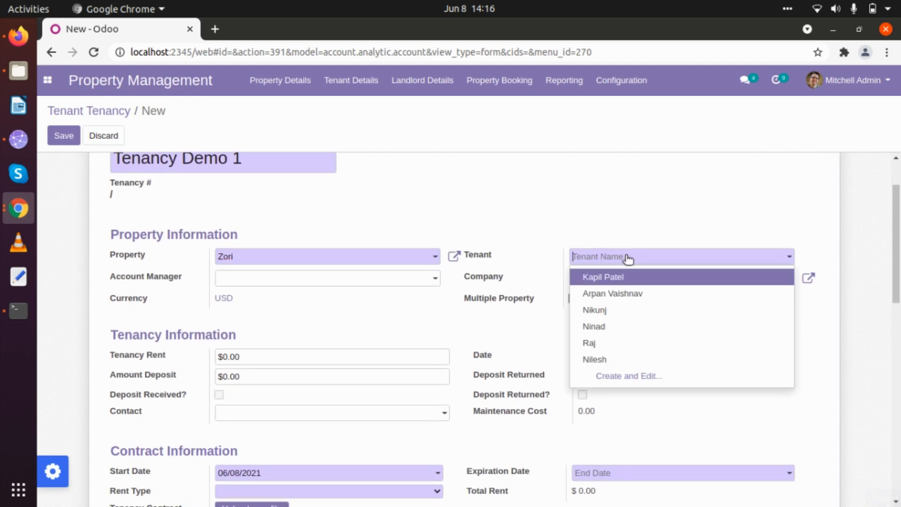
{"action": "type", "text": "Nilesh"}
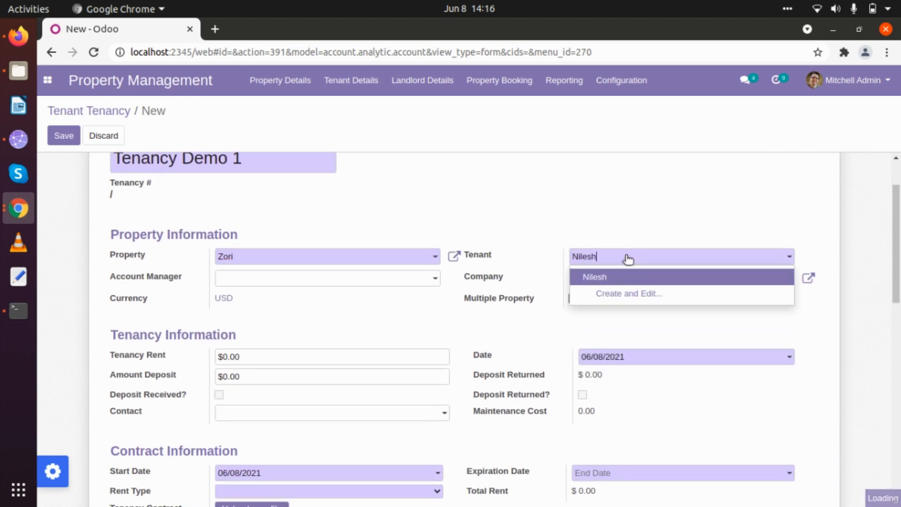
{"action": "left_click", "coordinate": [584, 275]}
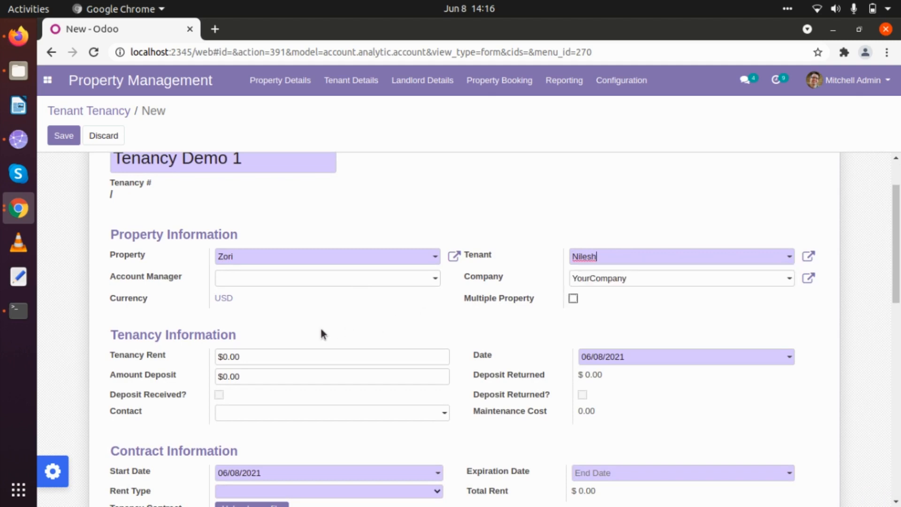
{"action": "scroll", "coordinate": [321, 334], "scroll_direction": "down", "scroll_amount": 1}
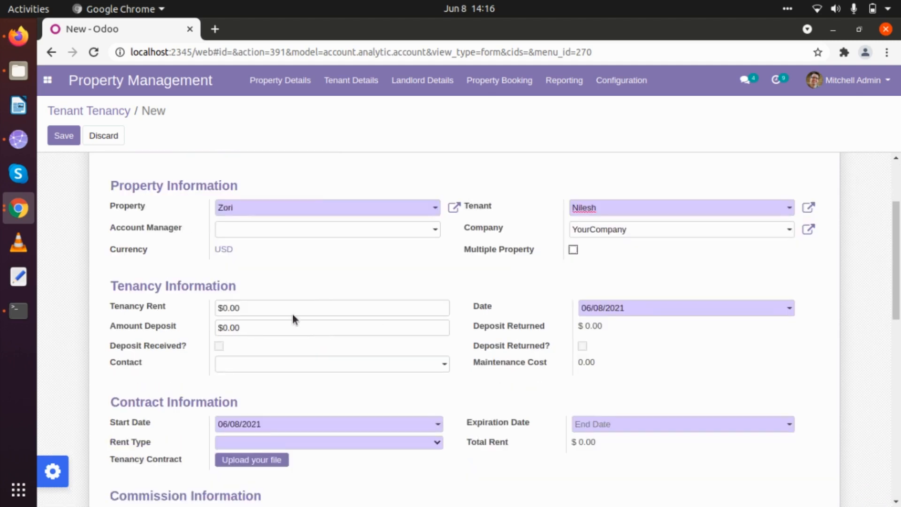
{"action": "left_click", "coordinate": [306, 229]}
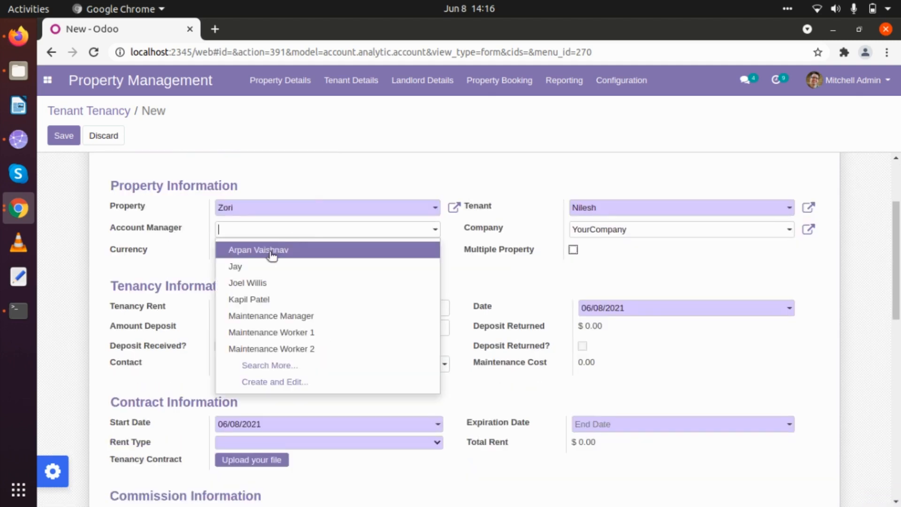
{"action": "left_click", "coordinate": [272, 251]}
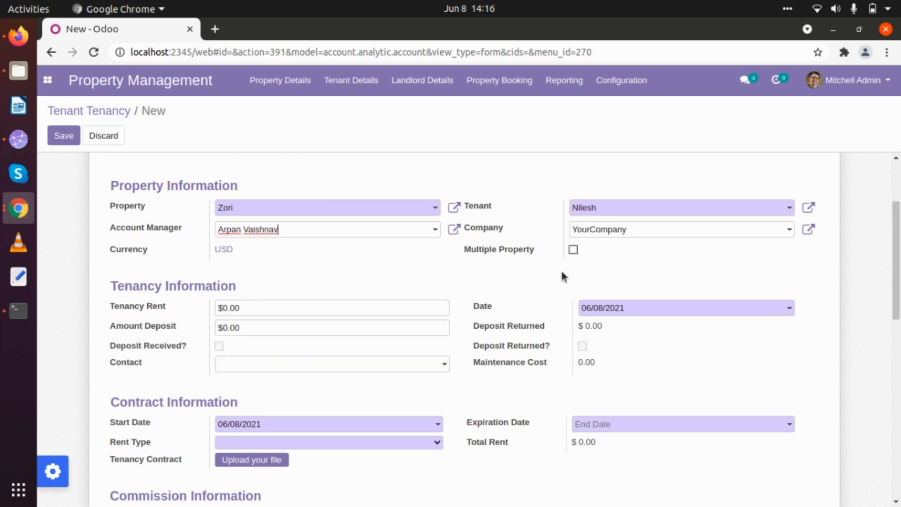
{"action": "scroll", "coordinate": [545, 272], "scroll_direction": "down", "scroll_amount": 1}
{"action": "scroll", "coordinate": [547, 277], "scroll_direction": "up", "scroll_amount": 1}
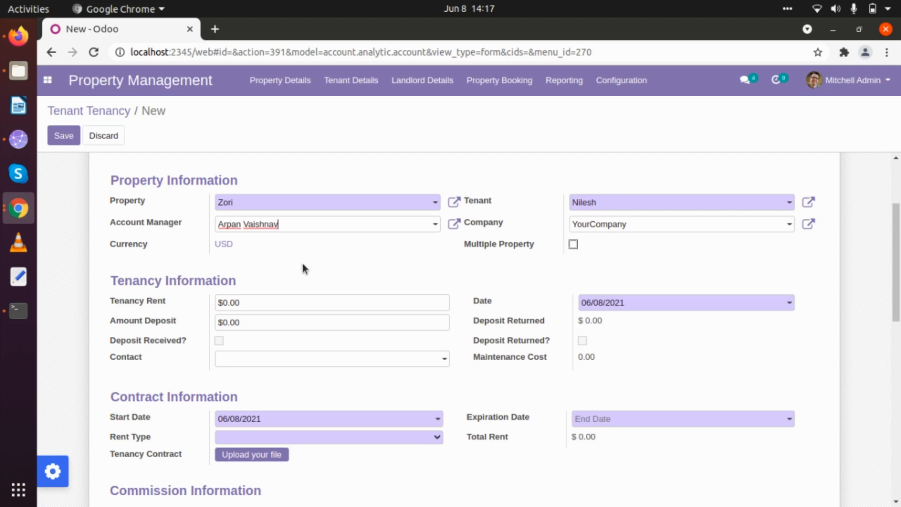
{"action": "scroll", "coordinate": [302, 263], "scroll_direction": "down", "scroll_amount": 3}
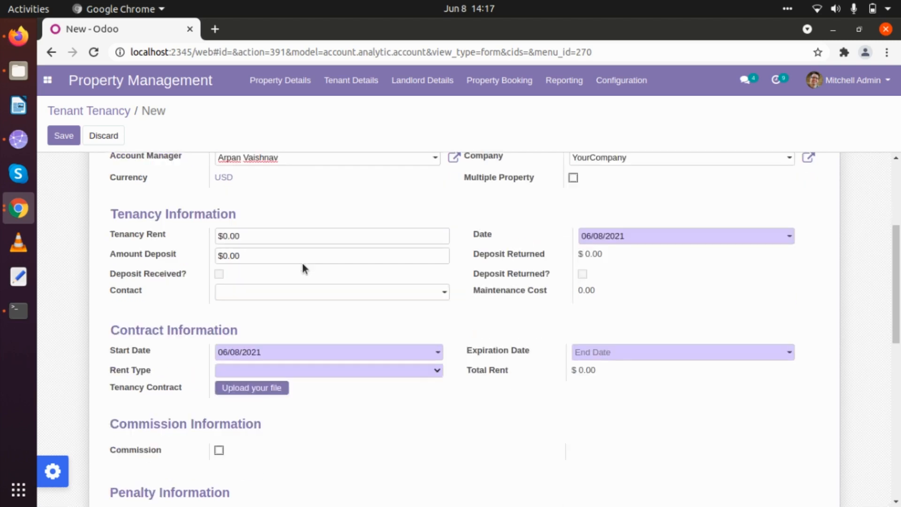
Step: Enter tenancy rent 10000 and deposit 30000, and pick the tenancy's contact person
{"action": "left_click", "coordinate": [261, 239]}
{"action": "type", "text": "10000"}
{"action": "double_click", "coordinate": [262, 255]}
{"action": "type", "text": "30000"}
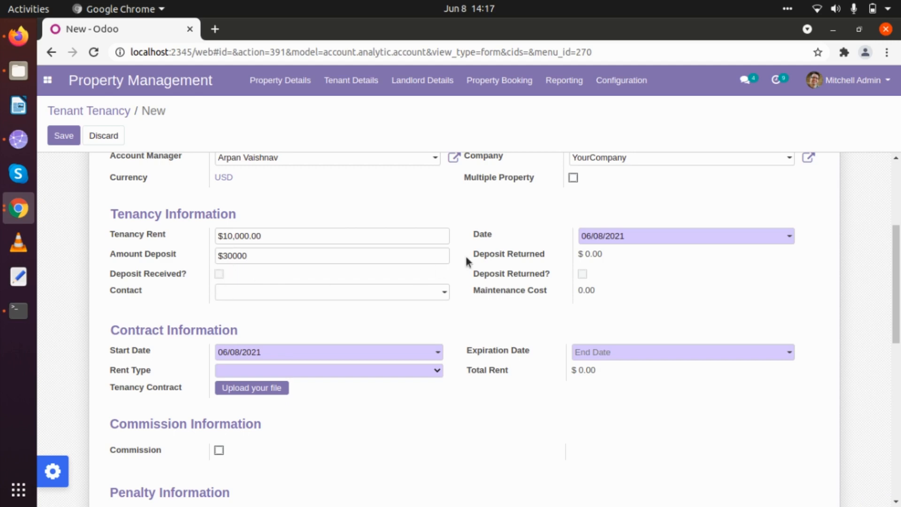
{"action": "left_click", "coordinate": [274, 294]}
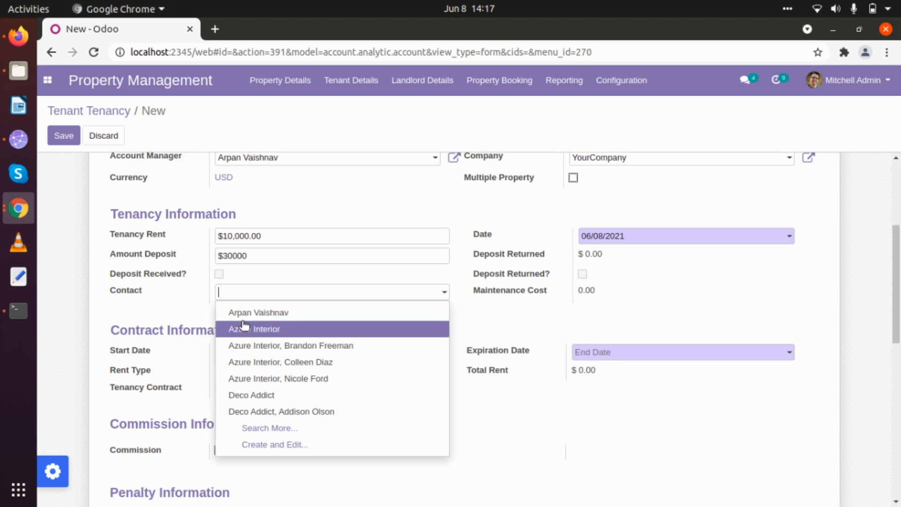
{"action": "left_click", "coordinate": [242, 313]}
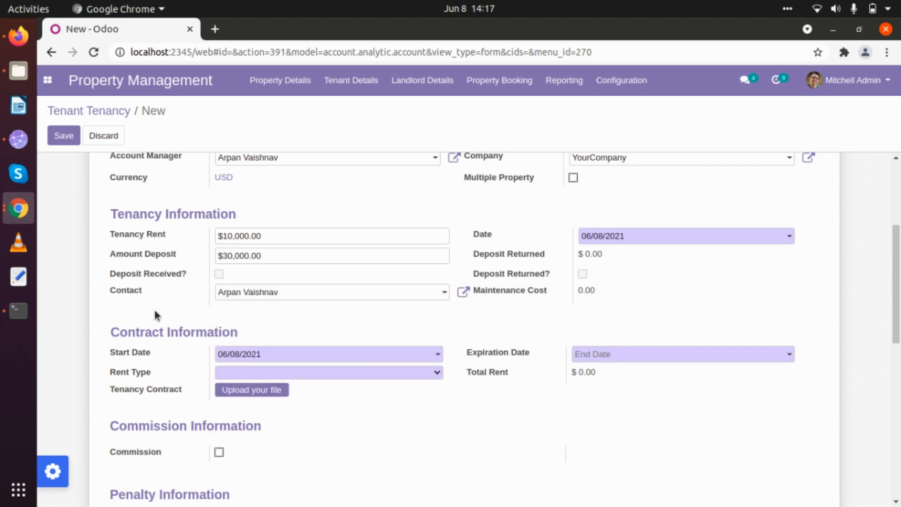
{"action": "scroll", "coordinate": [154, 311], "scroll_direction": "down", "scroll_amount": 2}
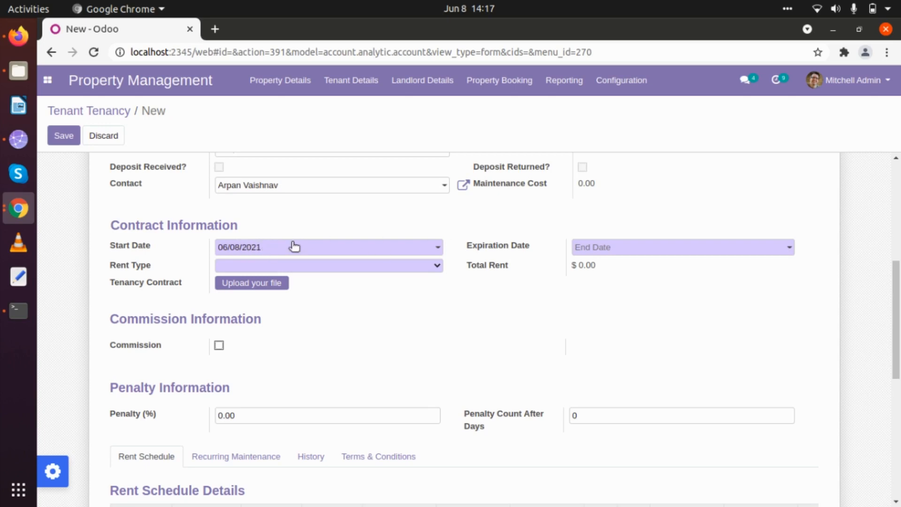
Step: Set the contract expiration date to 12/07/2021 and the rent type to 1 Monthly
{"action": "left_click", "coordinate": [596, 253]}
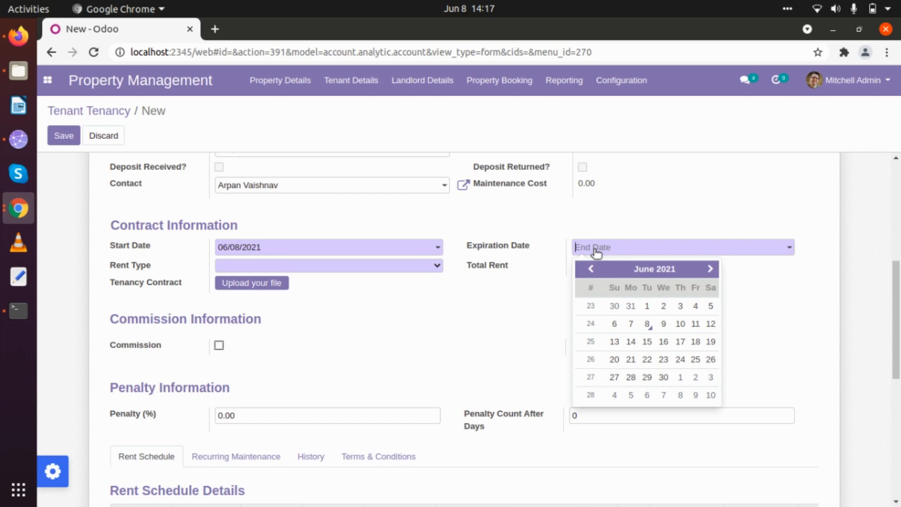
{"action": "left_click", "coordinate": [710, 269]}
{"action": "left_click", "coordinate": [710, 270]}
{"action": "left_click", "coordinate": [710, 269]}
{"action": "left_click", "coordinate": [710, 270]}
{"action": "left_click", "coordinate": [710, 269]}
{"action": "left_click", "coordinate": [710, 270]}
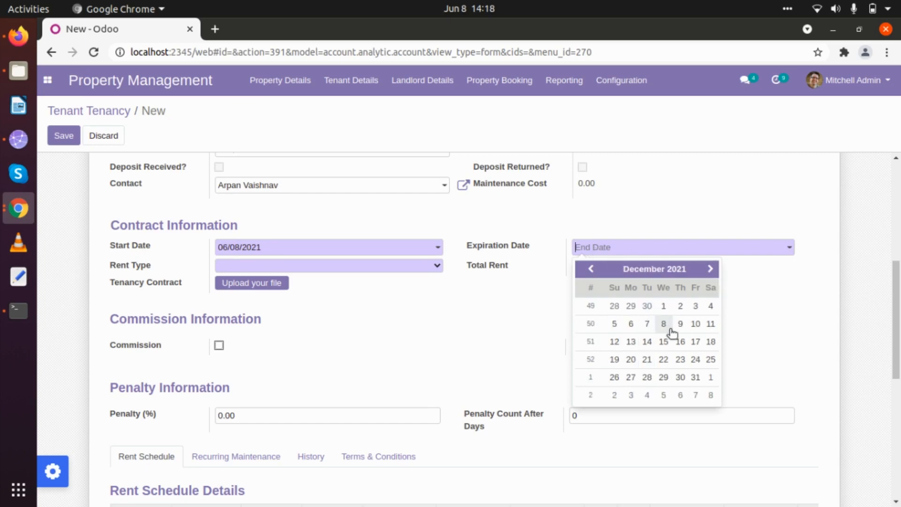
{"action": "left_click", "coordinate": [646, 324]}
{"action": "left_click", "coordinate": [376, 261]}
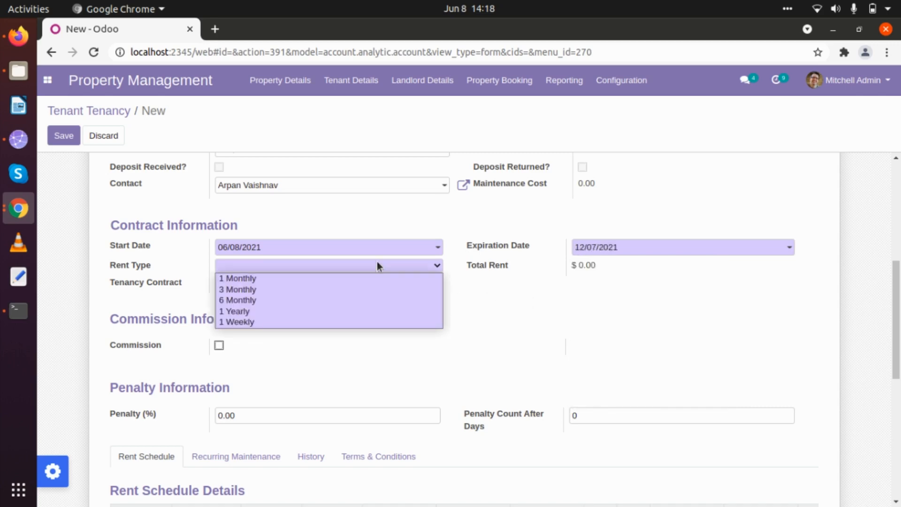
{"action": "left_click", "coordinate": [275, 275]}
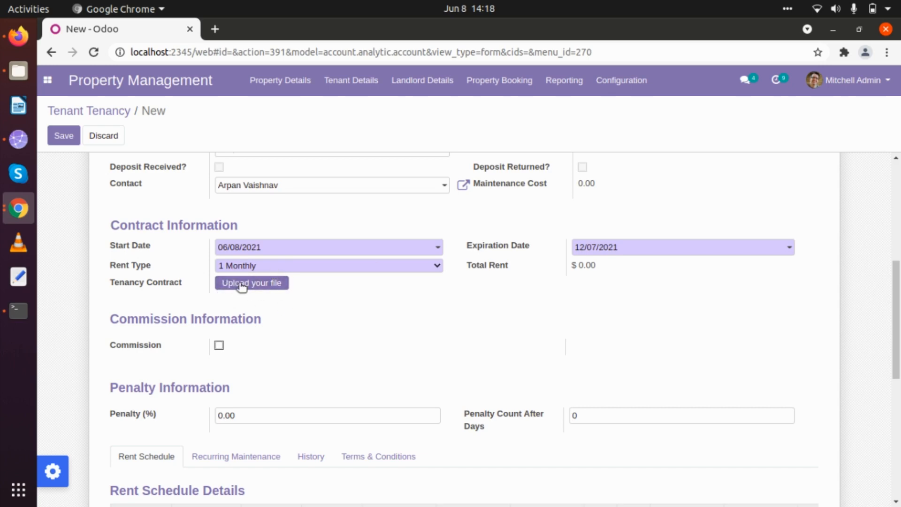
{"action": "scroll", "coordinate": [302, 326], "scroll_direction": "down", "scroll_amount": 2}
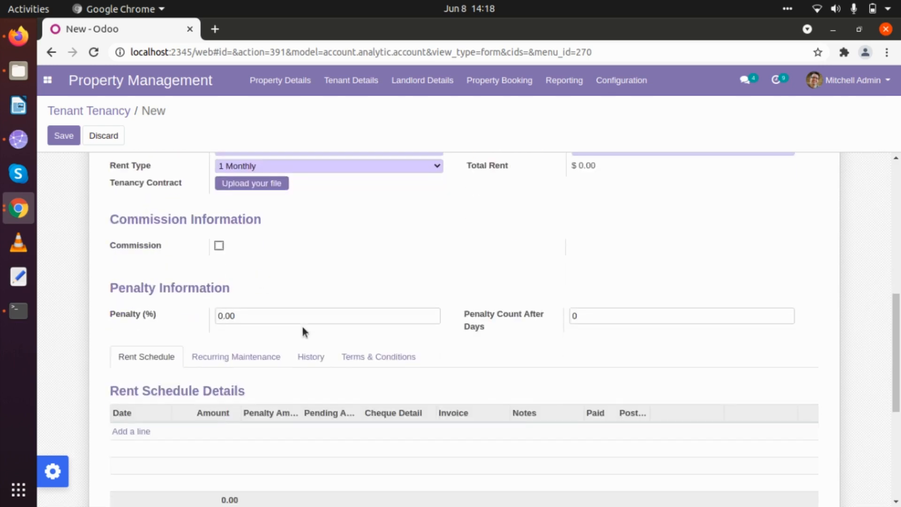
Step: Enable commission, look at the agent and type options, then turn commission back off
{"action": "left_click", "coordinate": [219, 245]}
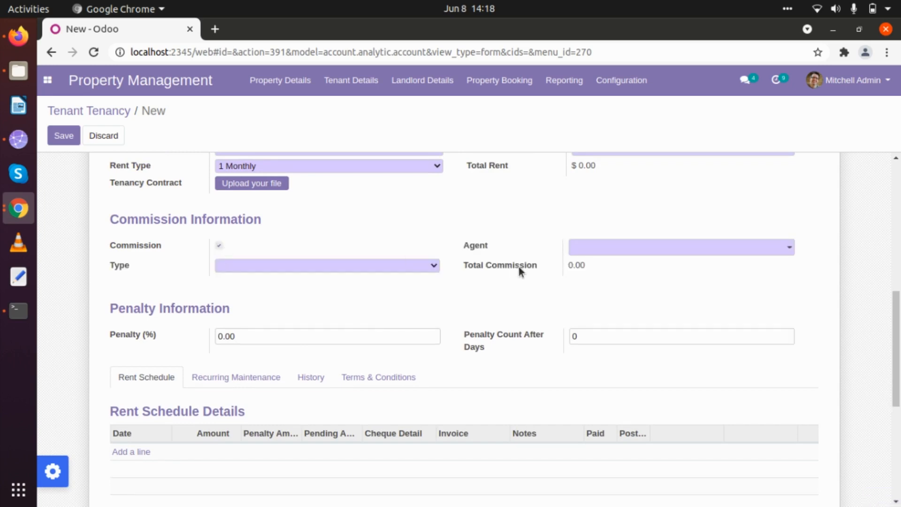
{"action": "left_click", "coordinate": [656, 252]}
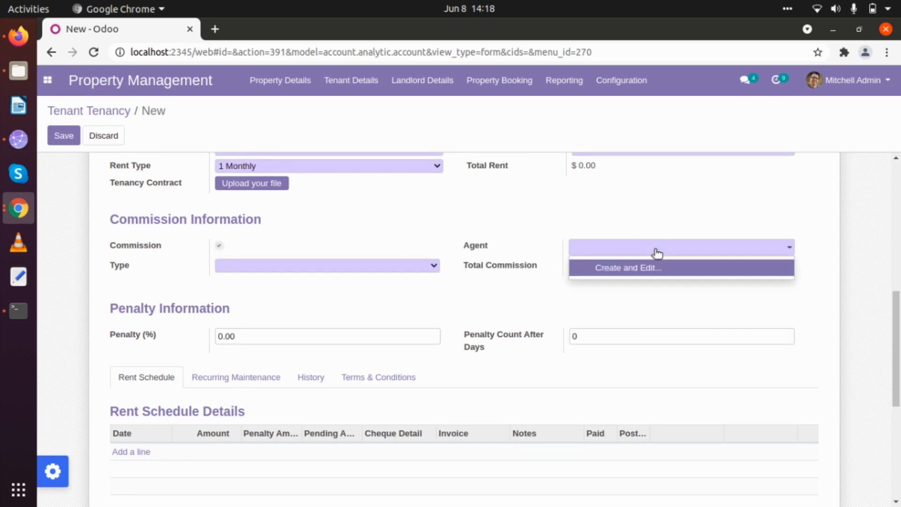
{"action": "left_click", "coordinate": [656, 252]}
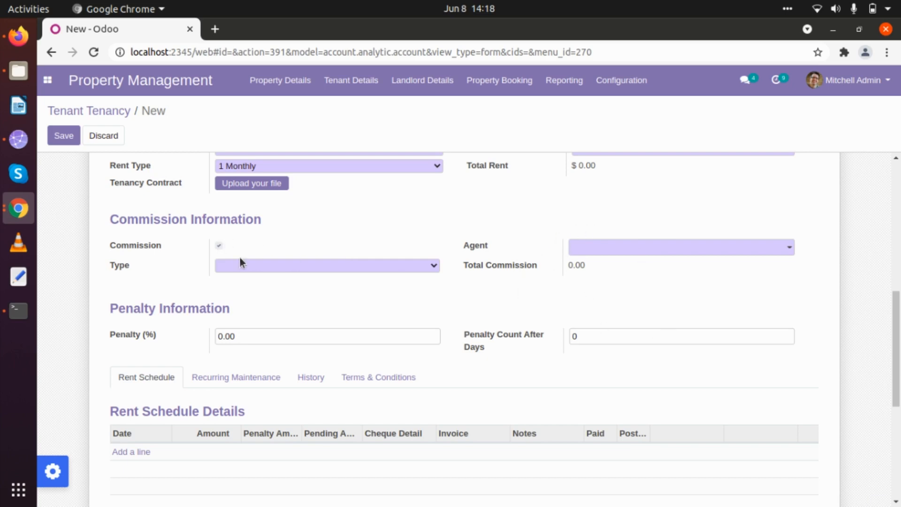
{"action": "left_click", "coordinate": [275, 263]}
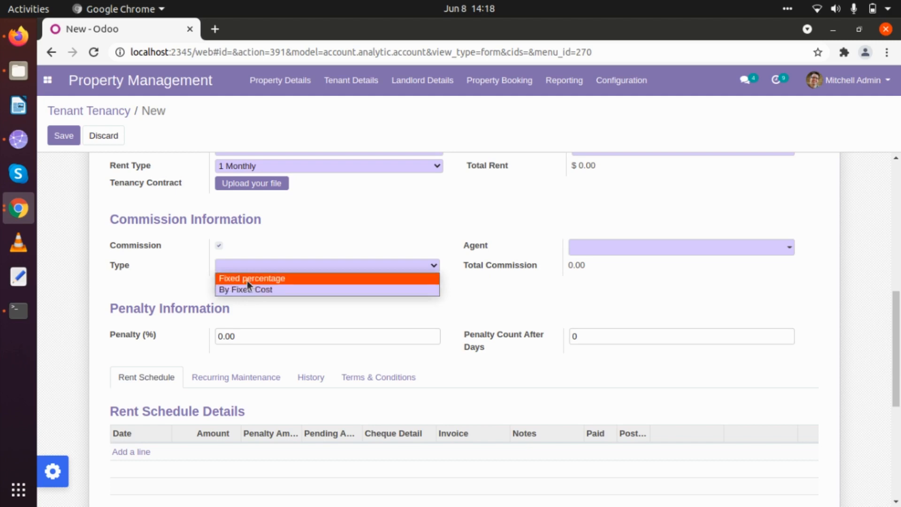
{"action": "left_click", "coordinate": [218, 246]}
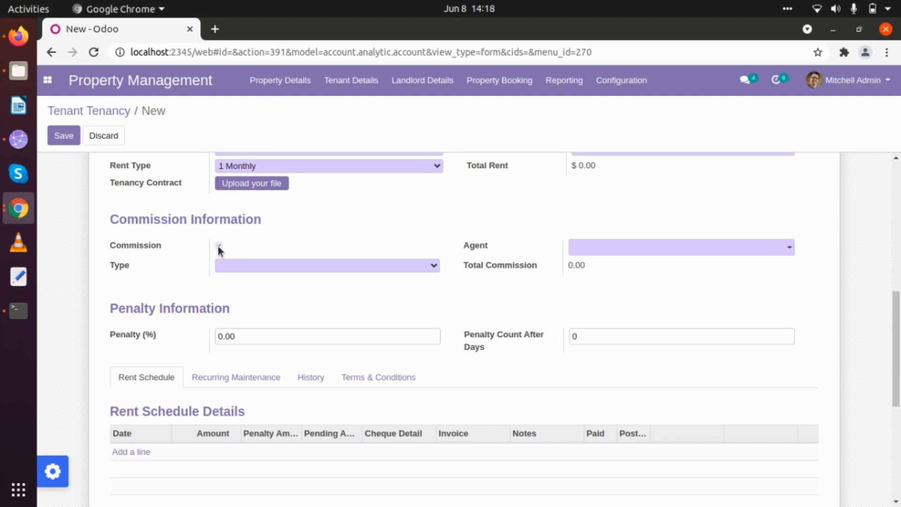
{"action": "left_click", "coordinate": [217, 245]}
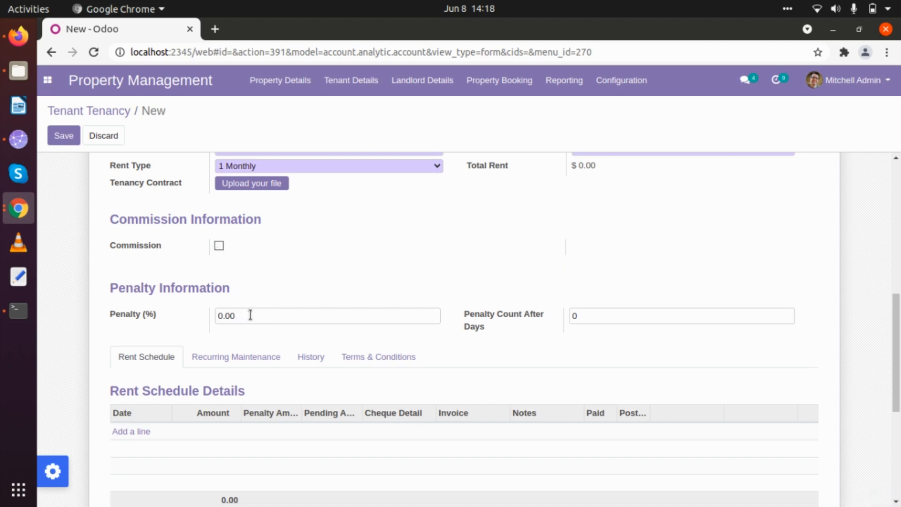
Step: Add recurring maintenance lines for Lift and Electicity Check Monthly
{"action": "scroll", "coordinate": [250, 315], "scroll_direction": "down", "scroll_amount": 1}
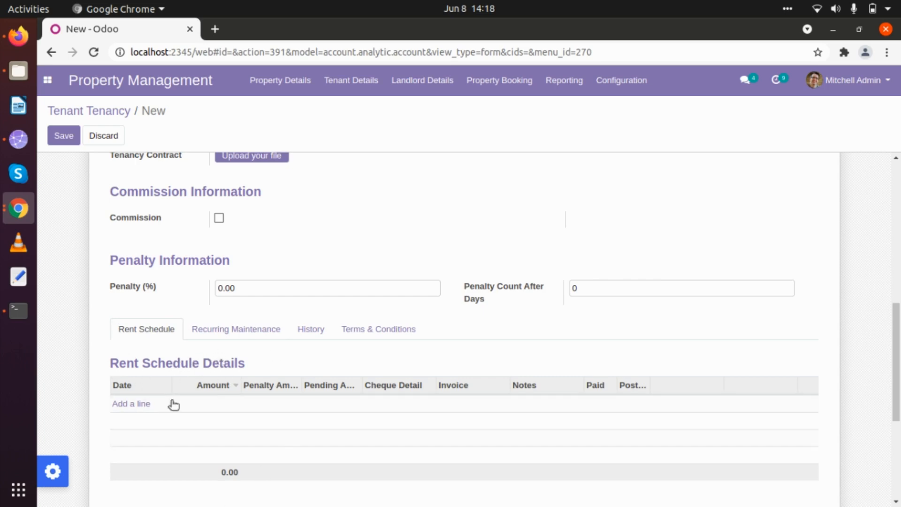
{"action": "left_click", "coordinate": [230, 327]}
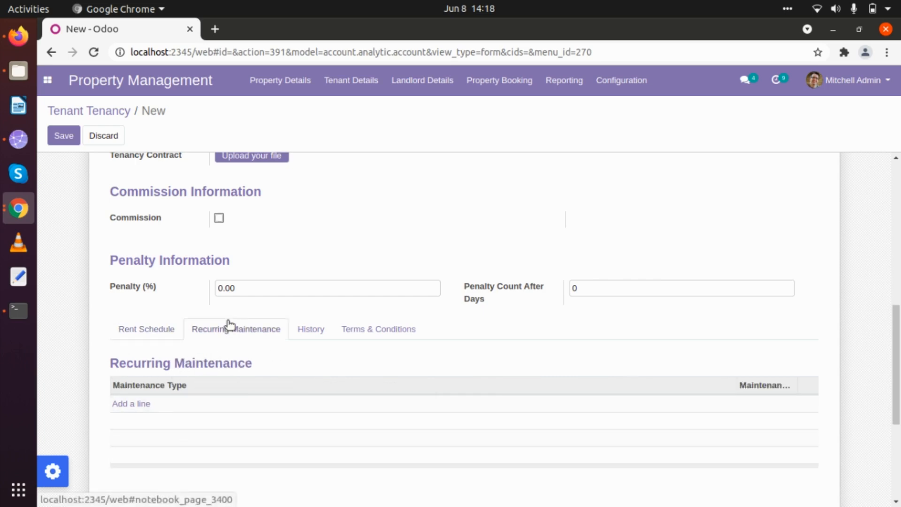
{"action": "scroll", "coordinate": [121, 328], "scroll_direction": "down", "scroll_amount": 3}
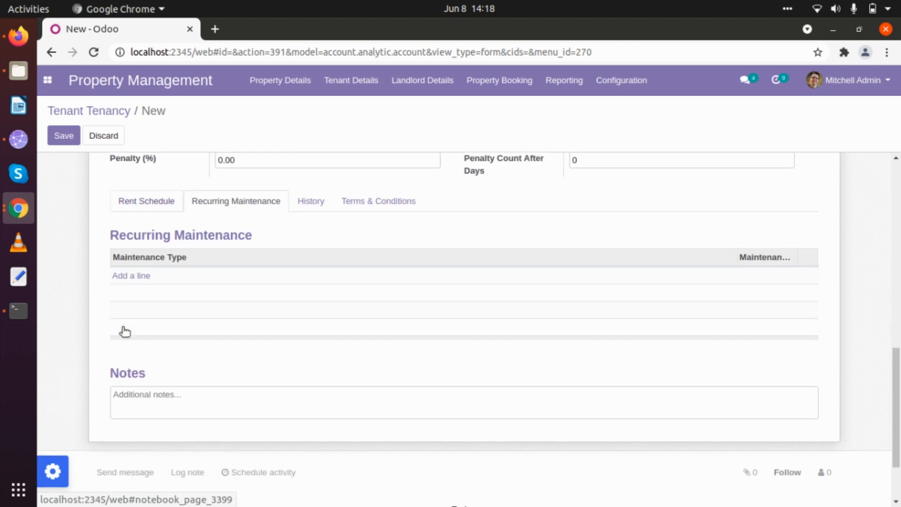
{"action": "left_click", "coordinate": [133, 278]}
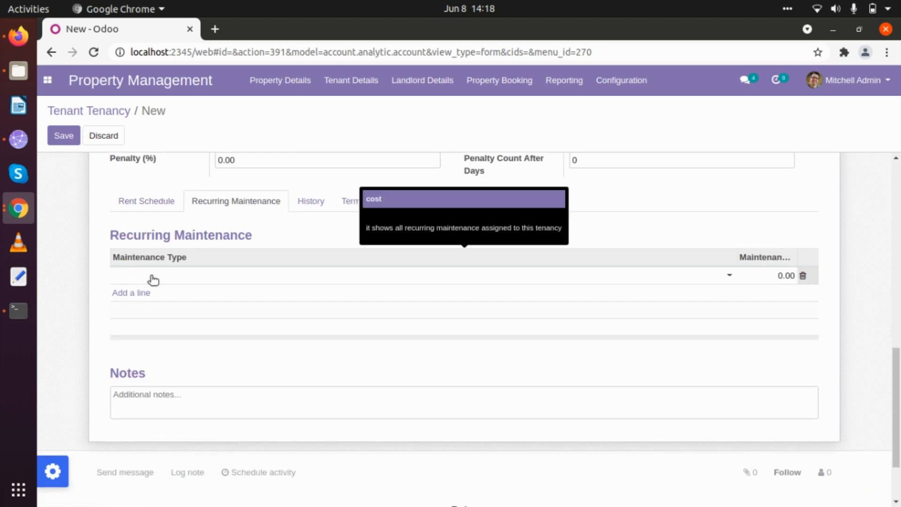
{"action": "left_click", "coordinate": [153, 280]}
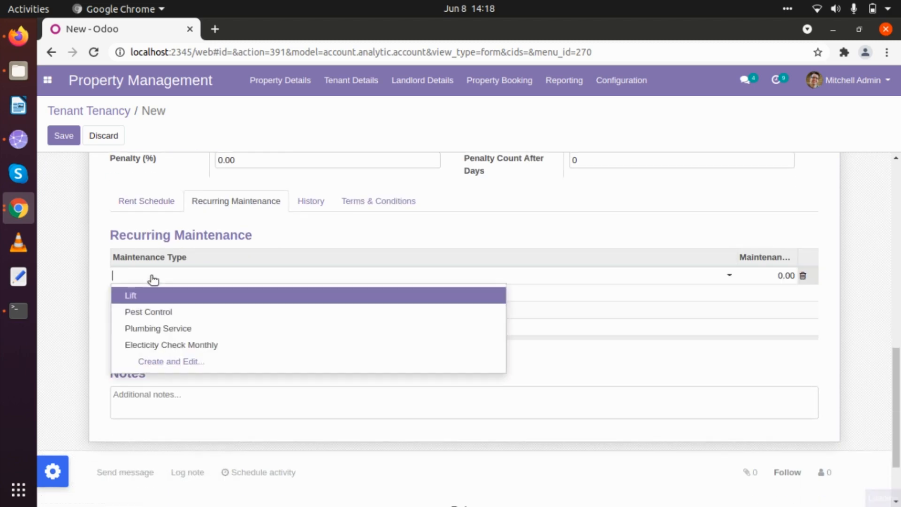
{"action": "left_click", "coordinate": [161, 300]}
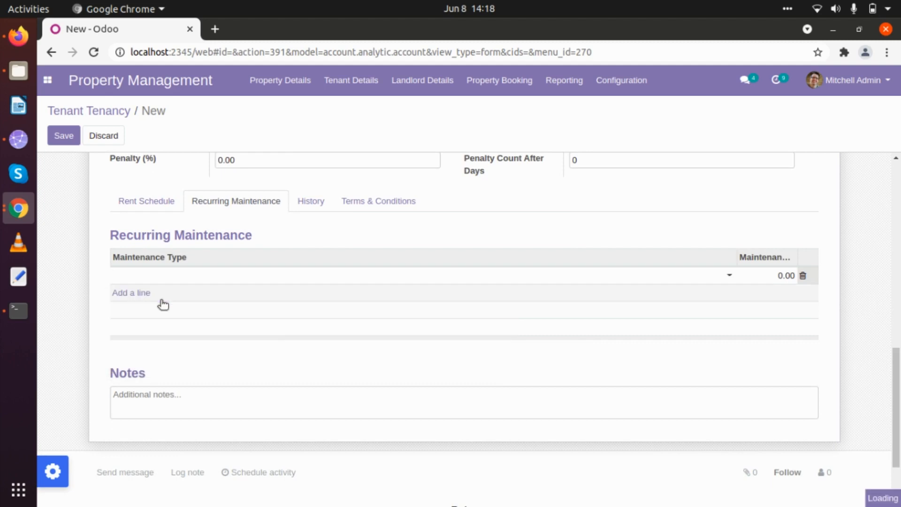
{"action": "left_click", "coordinate": [604, 82]}
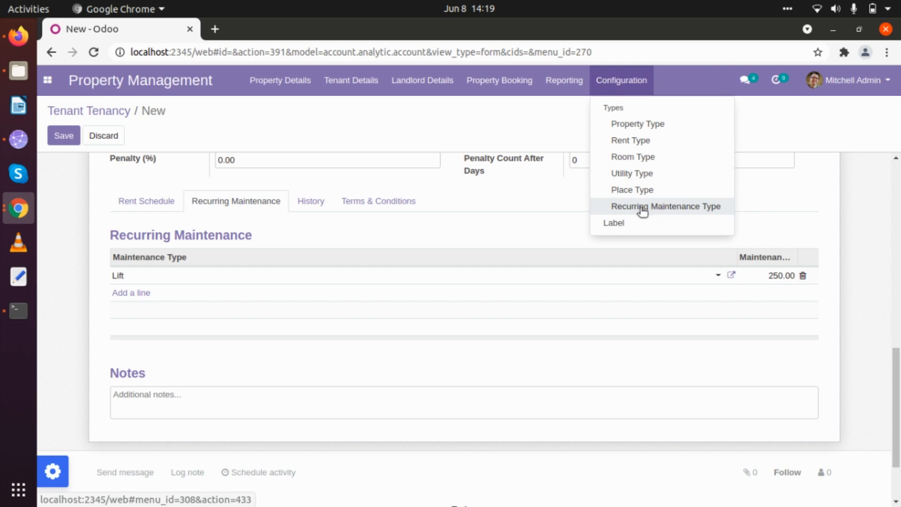
{"action": "left_click", "coordinate": [132, 292]}
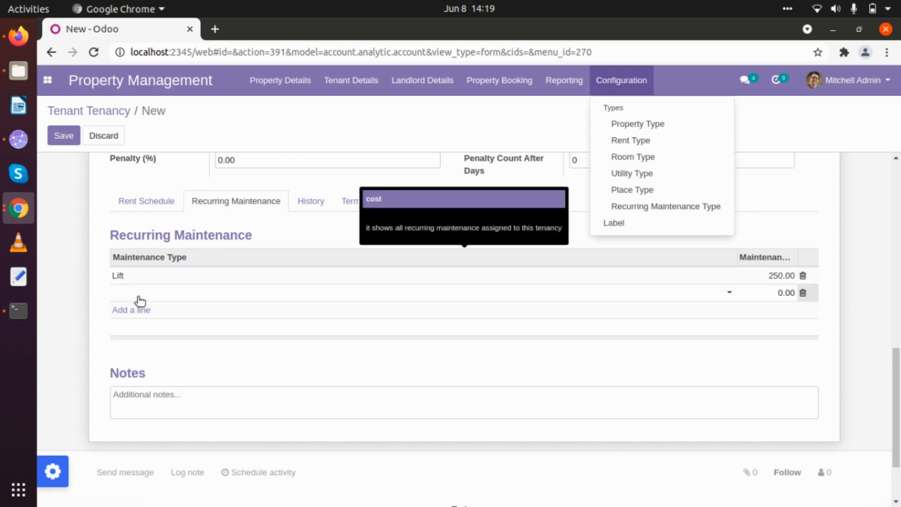
{"action": "left_click", "coordinate": [139, 297]}
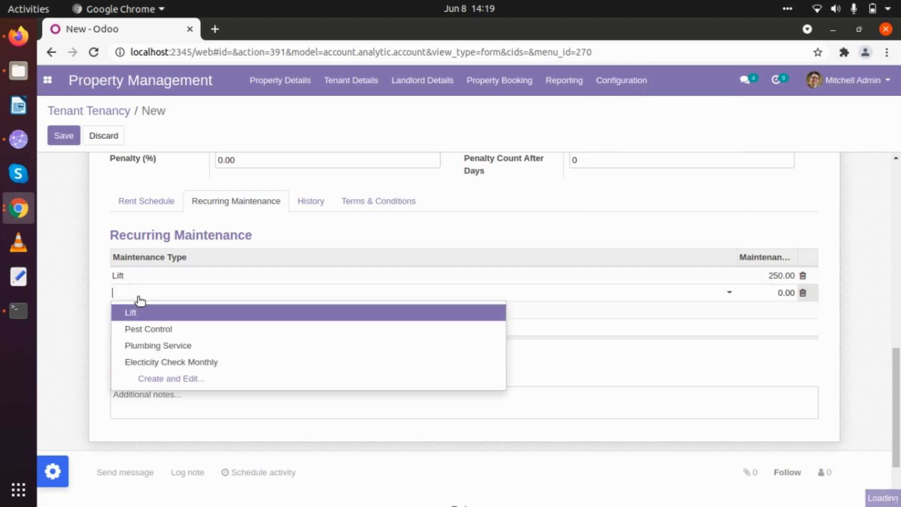
{"action": "left_click", "coordinate": [155, 362]}
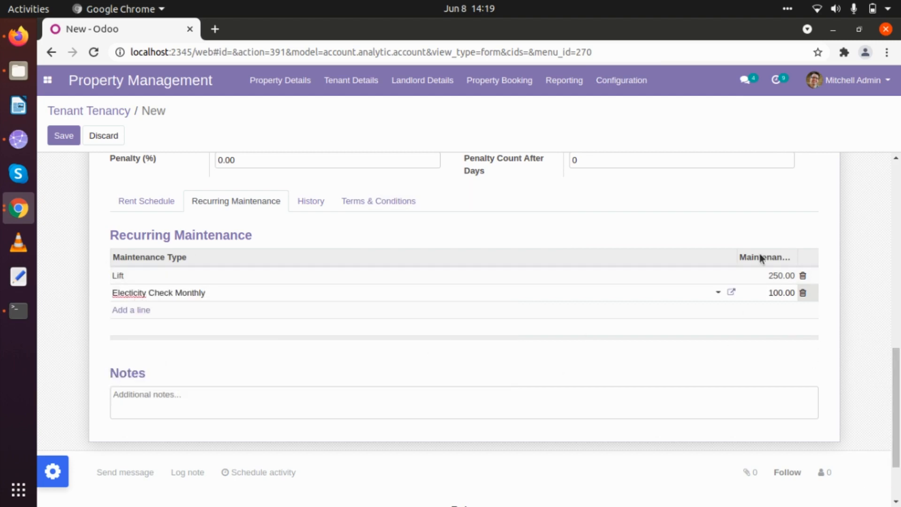
{"action": "left_click", "coordinate": [67, 308]}
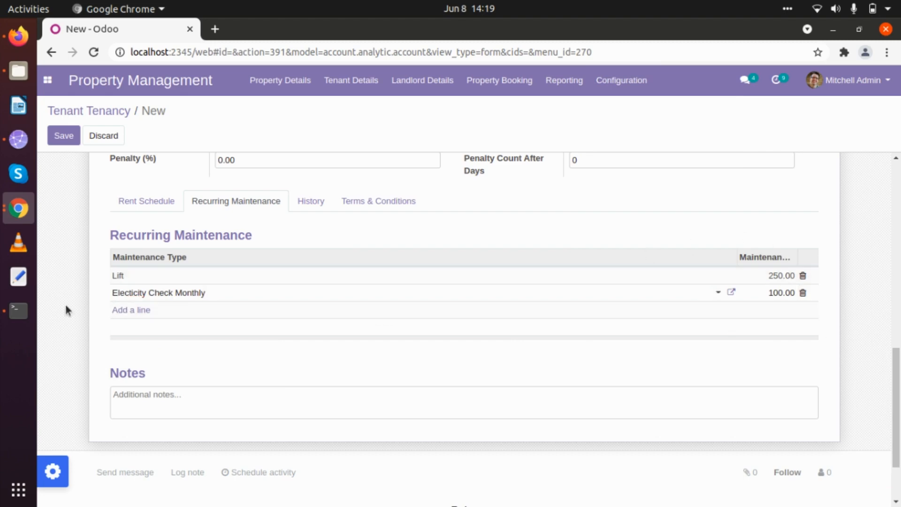
Step: Review the tenancy's account history and Terms & Conditions tabs
{"action": "left_click", "coordinate": [314, 204]}
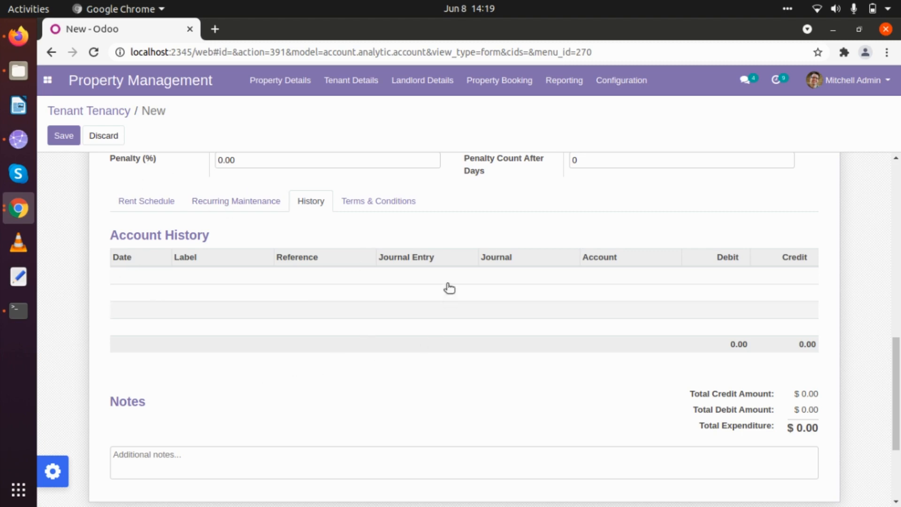
{"action": "left_click", "coordinate": [356, 205]}
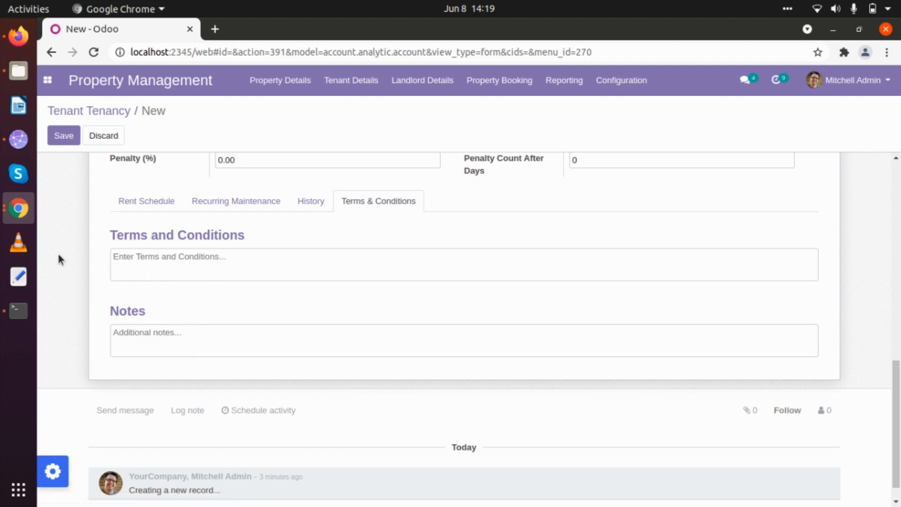
{"action": "scroll", "coordinate": [140, 338], "scroll_direction": "up", "scroll_amount": 5}
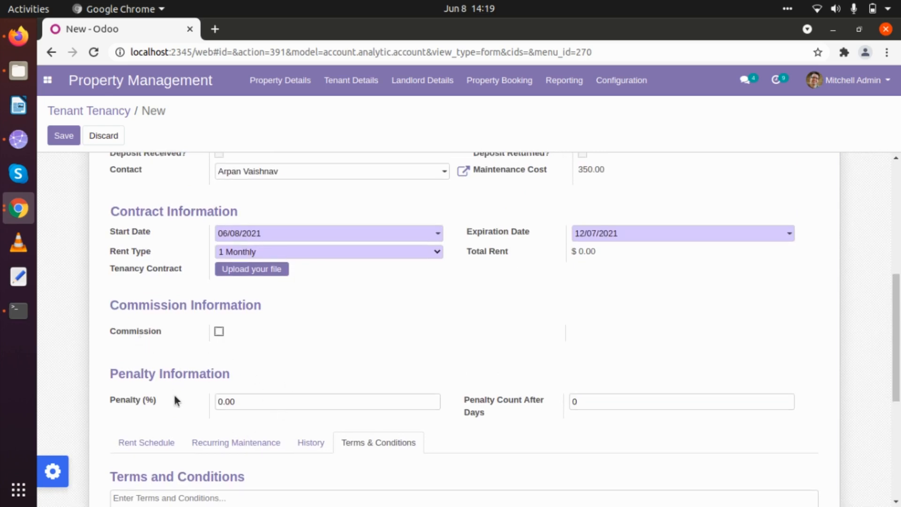
Step: Save Tenancy Demo 1, confirm its $30,000.00 deposit payment, and return to the tenancy
{"action": "scroll", "coordinate": [173, 392], "scroll_direction": "up", "scroll_amount": 4}
{"action": "scroll", "coordinate": [175, 397], "scroll_direction": "up", "scroll_amount": 3}
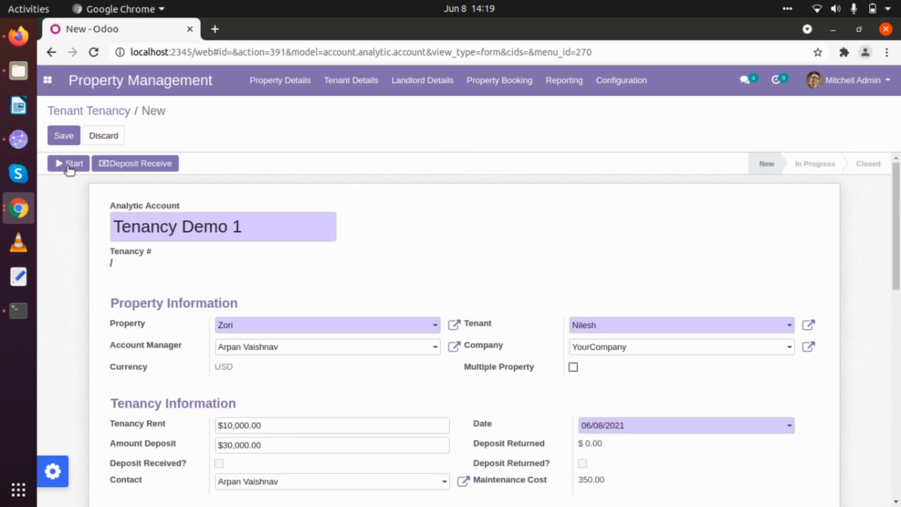
{"action": "left_click", "coordinate": [66, 139]}
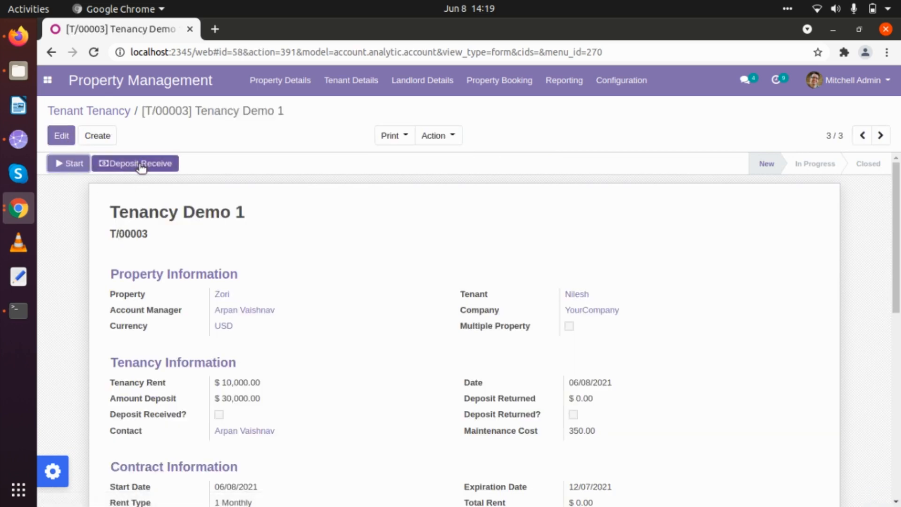
{"action": "left_click", "coordinate": [140, 164]}
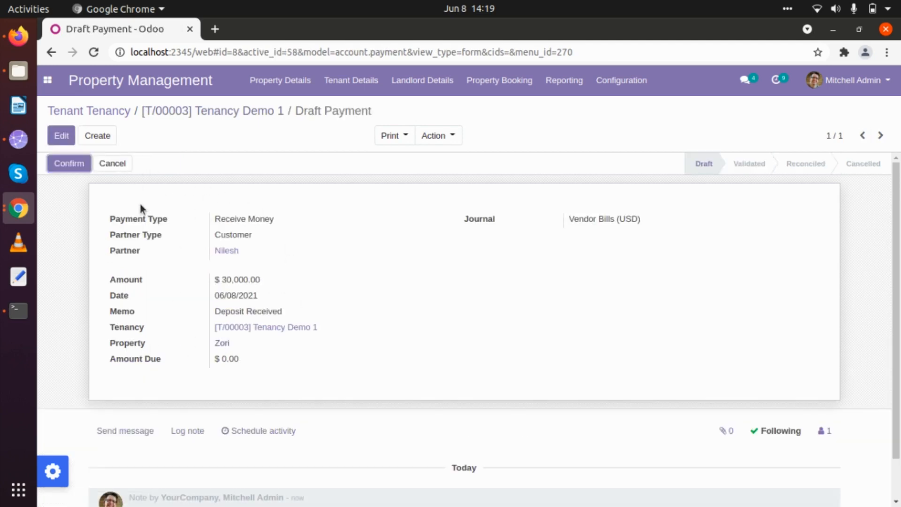
{"action": "left_click", "coordinate": [67, 169]}
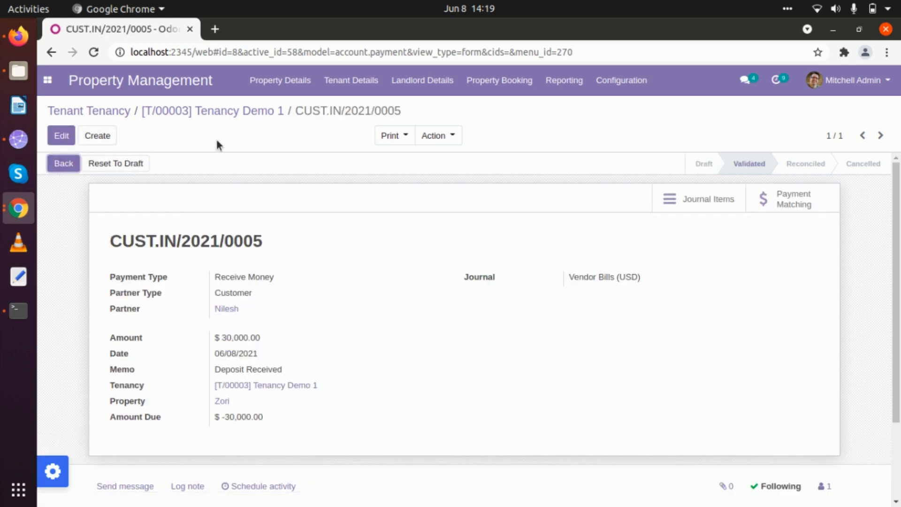
{"action": "left_click", "coordinate": [193, 111]}
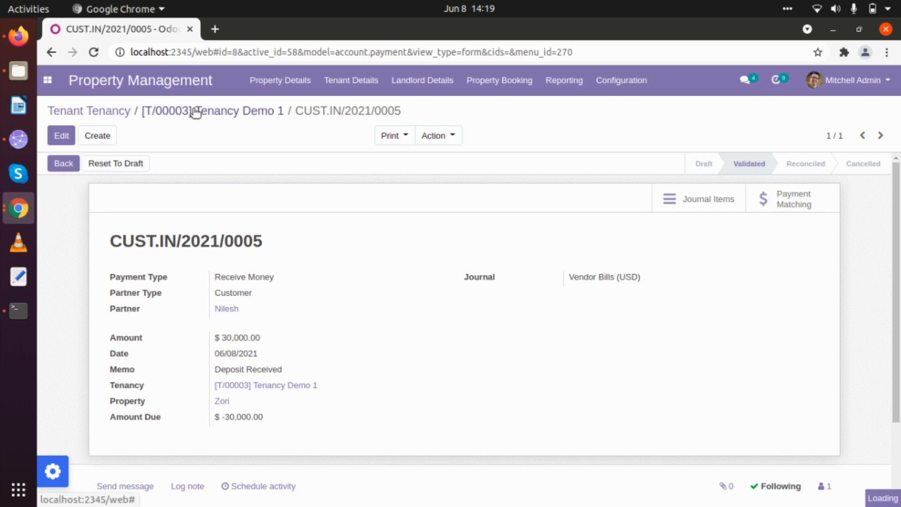
{"action": "scroll", "coordinate": [285, 342], "scroll_direction": "down", "scroll_amount": 3}
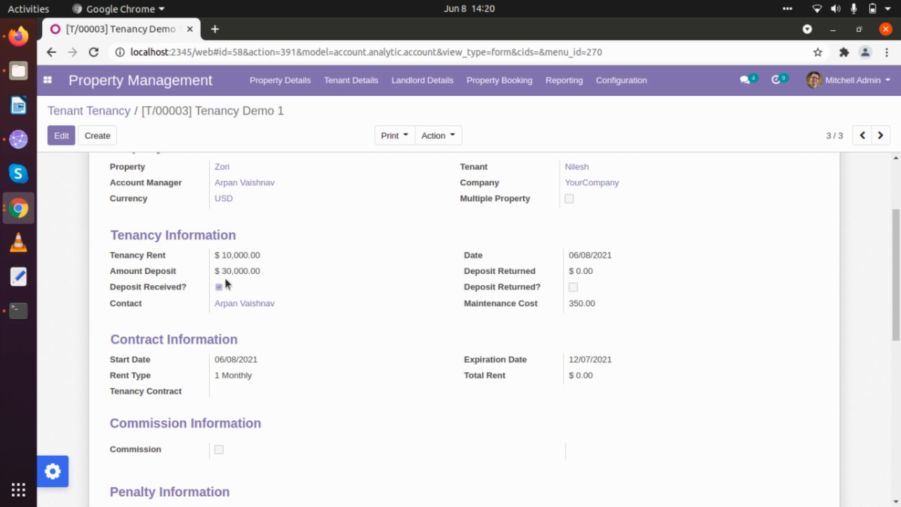
Step: Start Tenancy Demo 1, moving it to In Progress
{"action": "scroll", "coordinate": [224, 277], "scroll_direction": "up", "scroll_amount": 3}
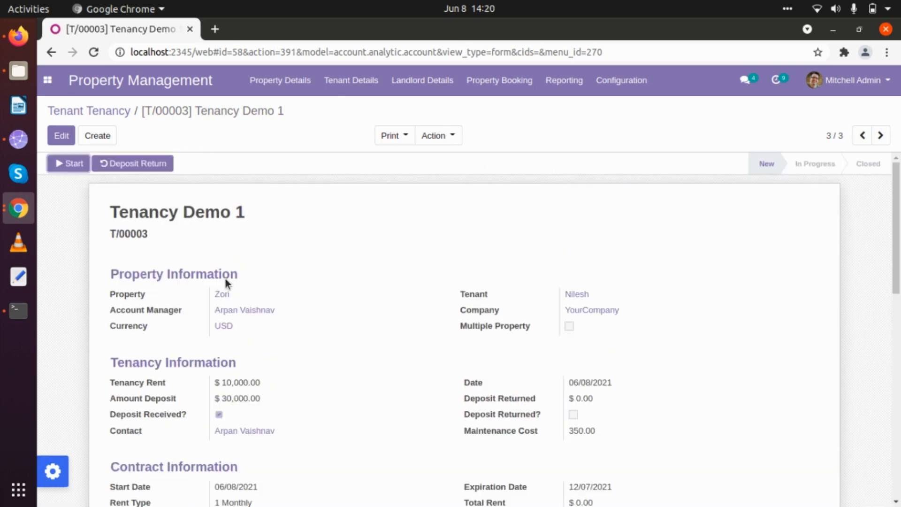
{"action": "left_click", "coordinate": [73, 164]}
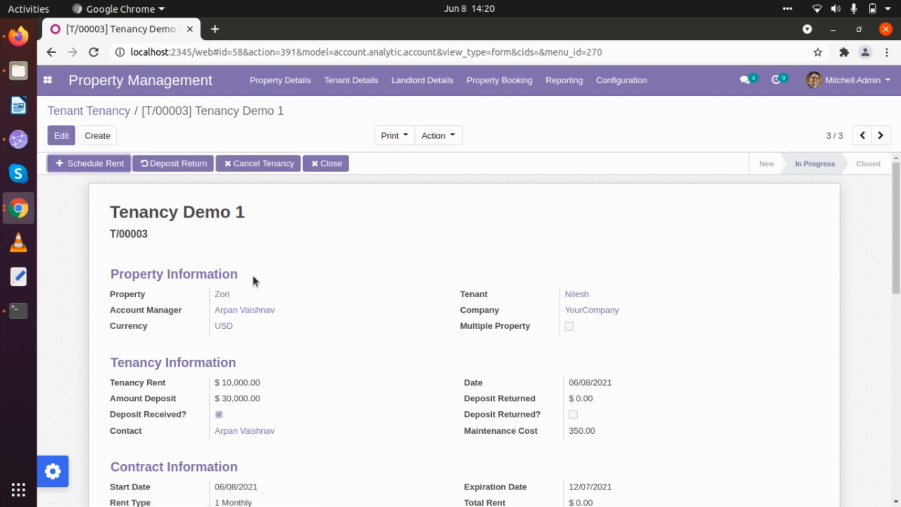
{"action": "scroll", "coordinate": [253, 277], "scroll_direction": "down", "scroll_amount": 3}
{"action": "scroll", "coordinate": [252, 276], "scroll_direction": "down", "scroll_amount": 6}
{"action": "scroll", "coordinate": [253, 276], "scroll_direction": "up", "scroll_amount": 8}
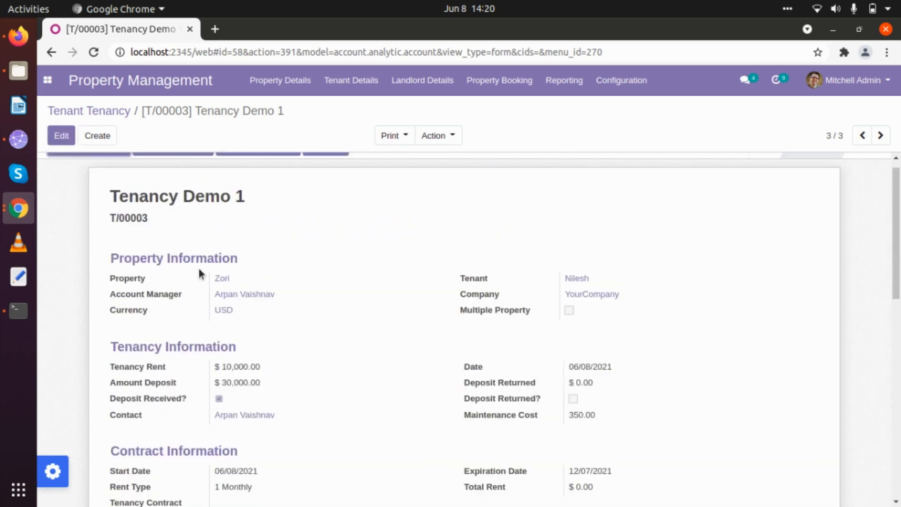
{"action": "scroll", "coordinate": [203, 375], "scroll_direction": "up", "scroll_amount": 1}
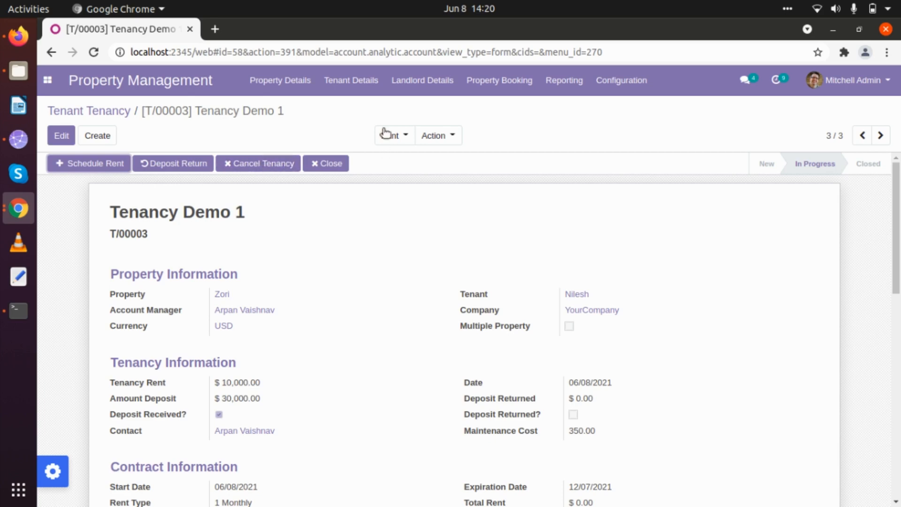
Step: Generate six monthly $10,000 rent instalments from 06/08/2021 to 11/08/2021
{"action": "left_click", "coordinate": [81, 164]}
{"action": "scroll", "coordinate": [183, 280], "scroll_direction": "down", "scroll_amount": 5}
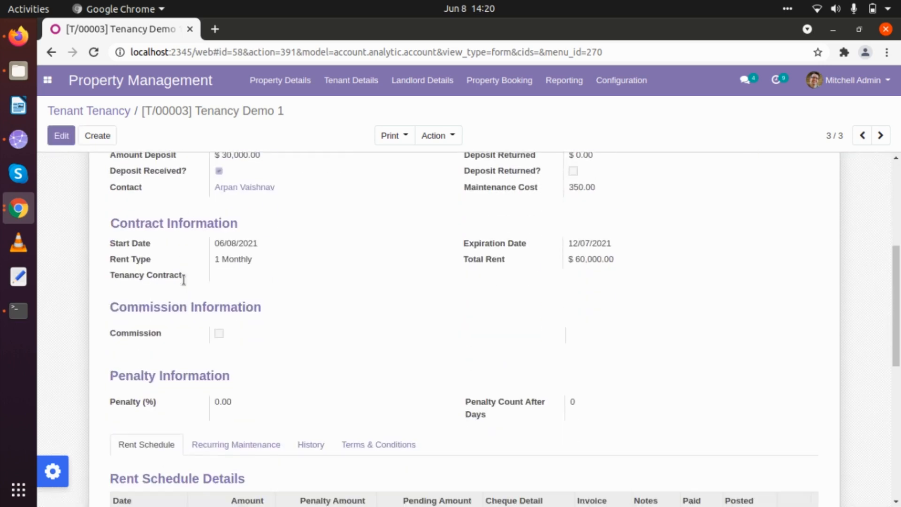
{"action": "scroll", "coordinate": [183, 280], "scroll_direction": "down", "scroll_amount": 5}
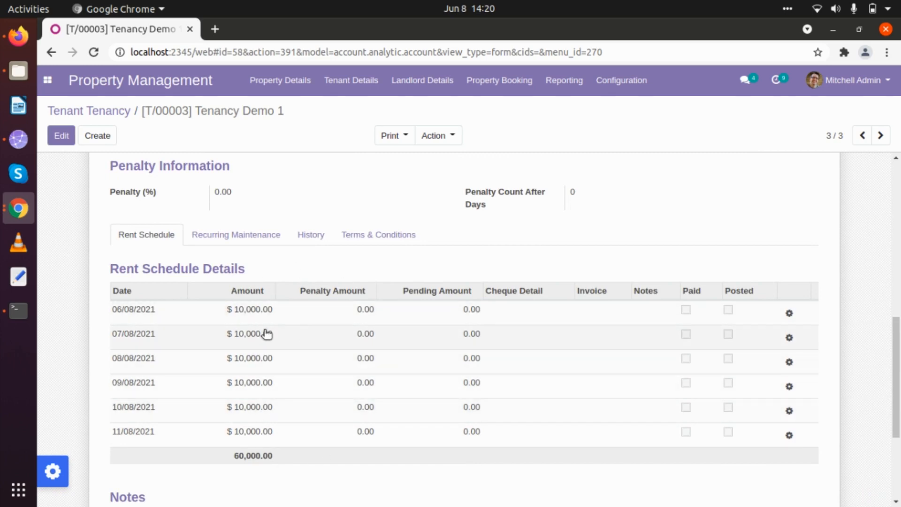
{"action": "scroll", "coordinate": [266, 334], "scroll_direction": "up", "scroll_amount": 10}
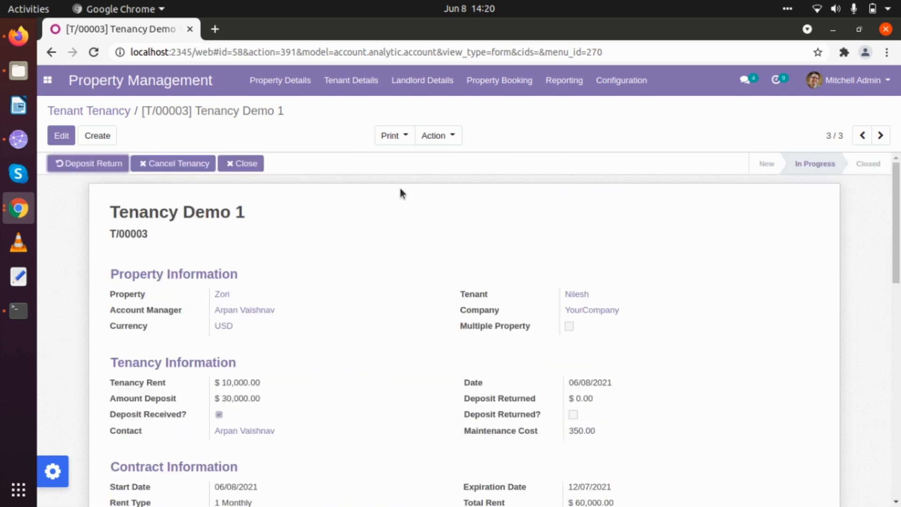
{"action": "left_click", "coordinate": [402, 136]}
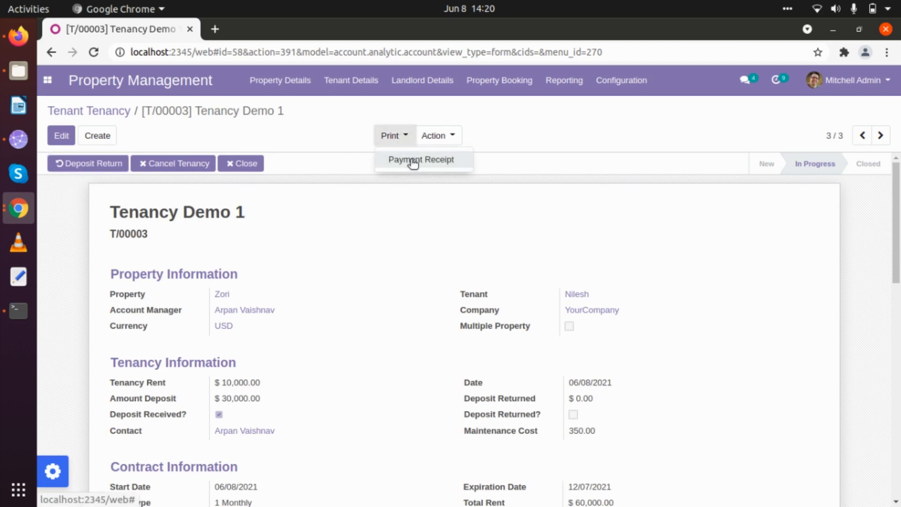
{"action": "left_click", "coordinate": [331, 130]}
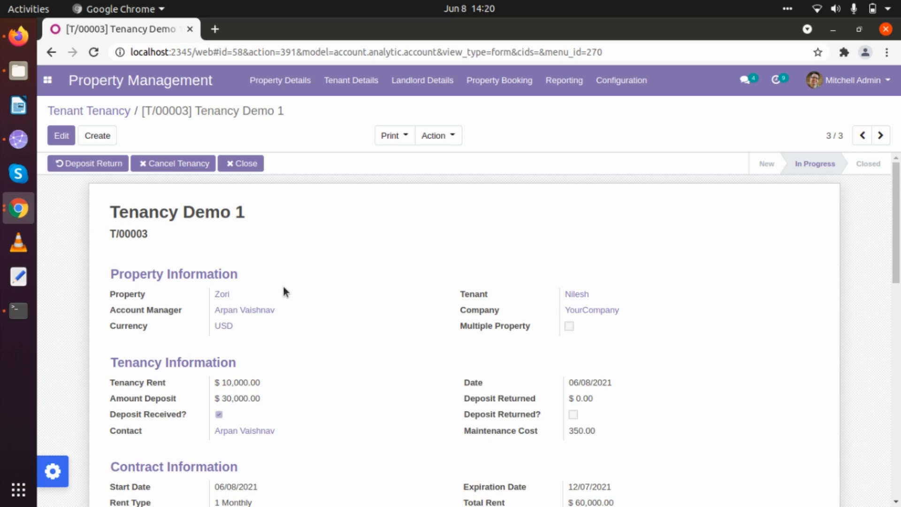
{"action": "scroll", "coordinate": [283, 290], "scroll_direction": "down", "scroll_amount": 10}
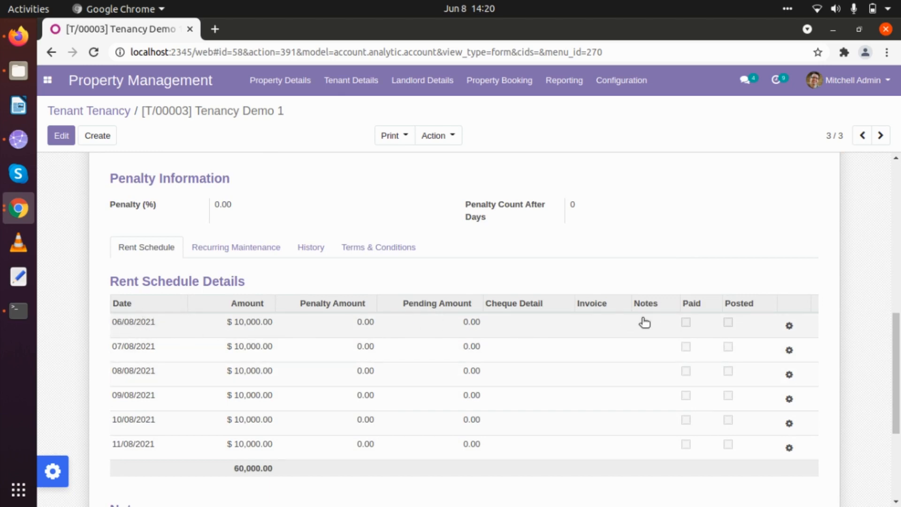
Step: Create the invoice for the 06/08/2021 rent instalment and post it as INV/2021/0007
{"action": "left_click", "coordinate": [790, 329]}
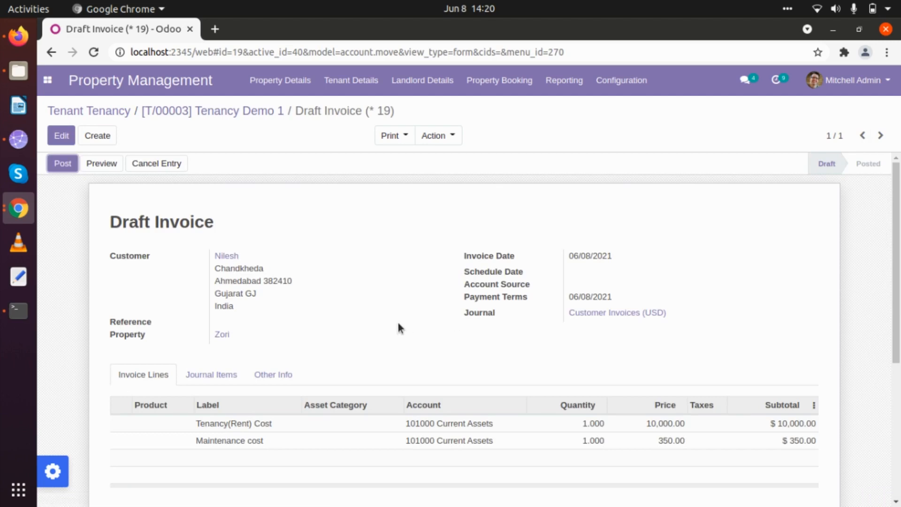
{"action": "scroll", "coordinate": [398, 324], "scroll_direction": "down", "scroll_amount": 2}
{"action": "scroll", "coordinate": [399, 324], "scroll_direction": "up", "scroll_amount": 2}
{"action": "left_click", "coordinate": [58, 165]}
{"action": "scroll", "coordinate": [750, 446], "scroll_direction": "down", "scroll_amount": 3}
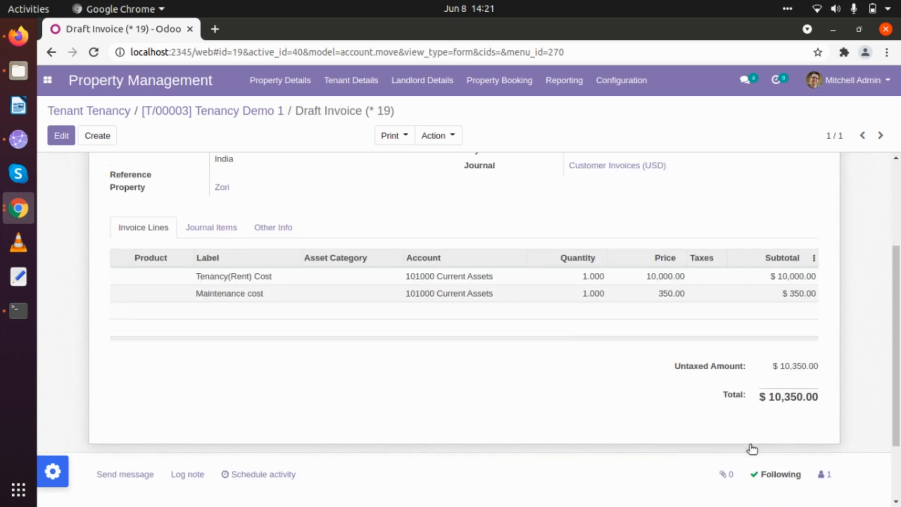
{"action": "scroll", "coordinate": [141, 287], "scroll_direction": "up", "scroll_amount": 3}
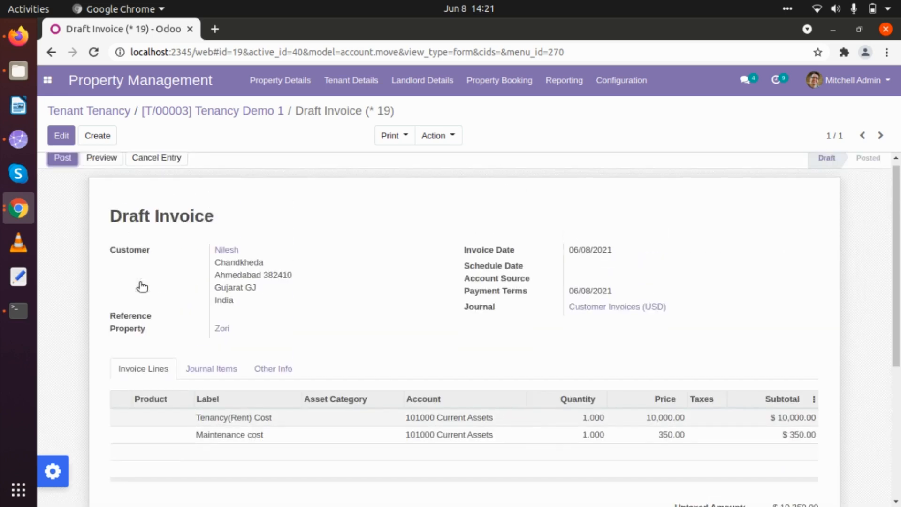
{"action": "left_click", "coordinate": [66, 163]}
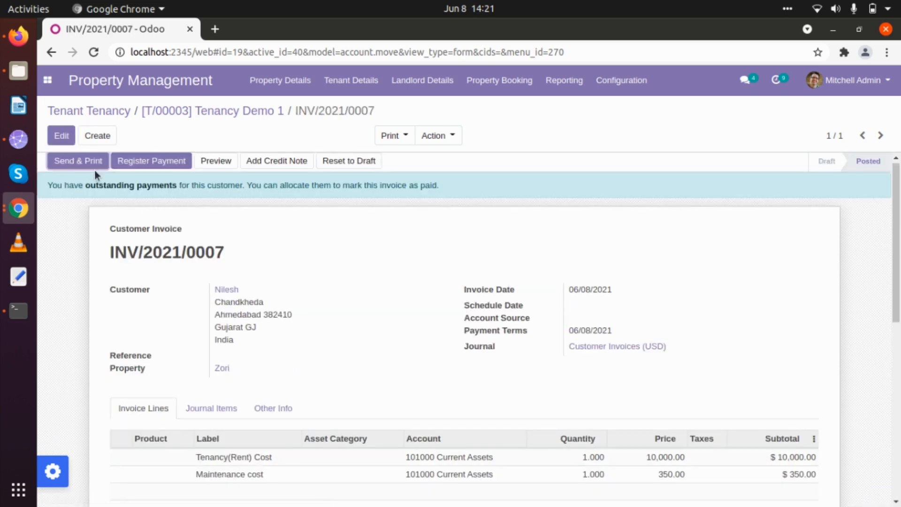
Step: Register and validate the $10,350 bank payment so the invoice is Paid
{"action": "left_click", "coordinate": [137, 162]}
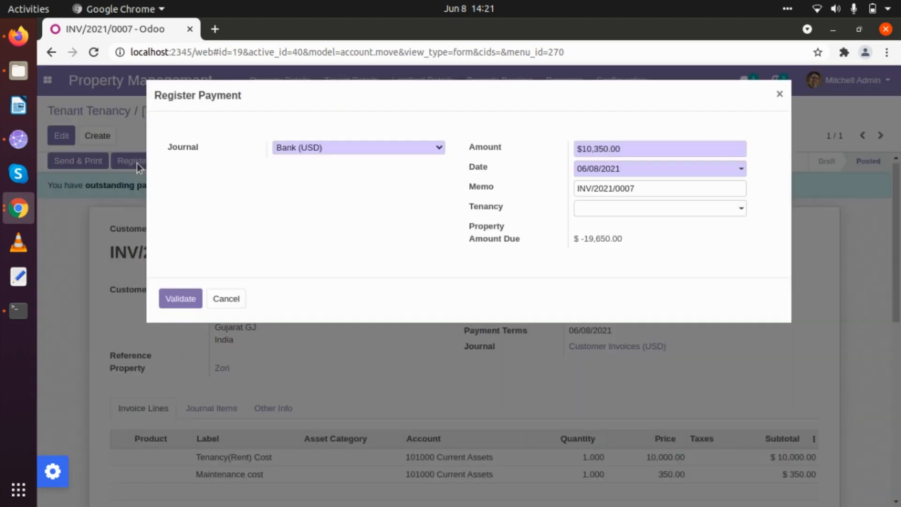
{"action": "left_click", "coordinate": [176, 303]}
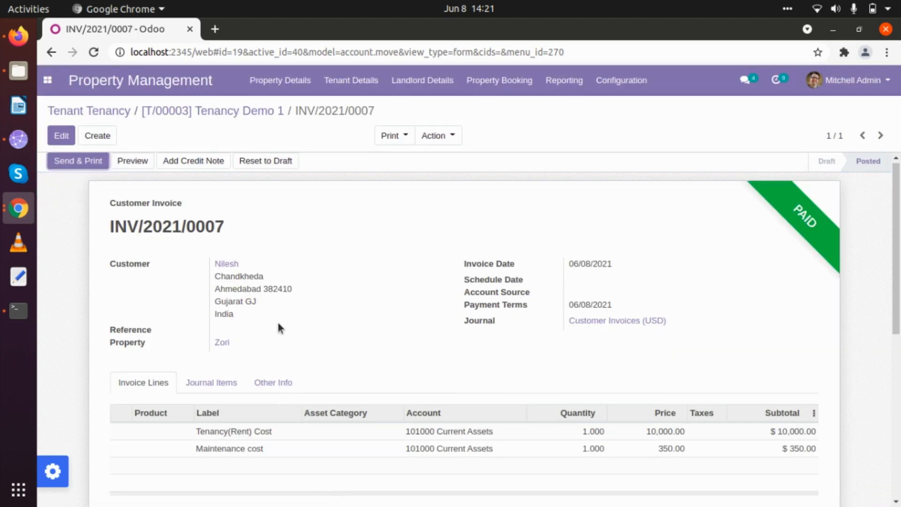
{"action": "scroll", "coordinate": [276, 320], "scroll_direction": "down", "scroll_amount": 1}
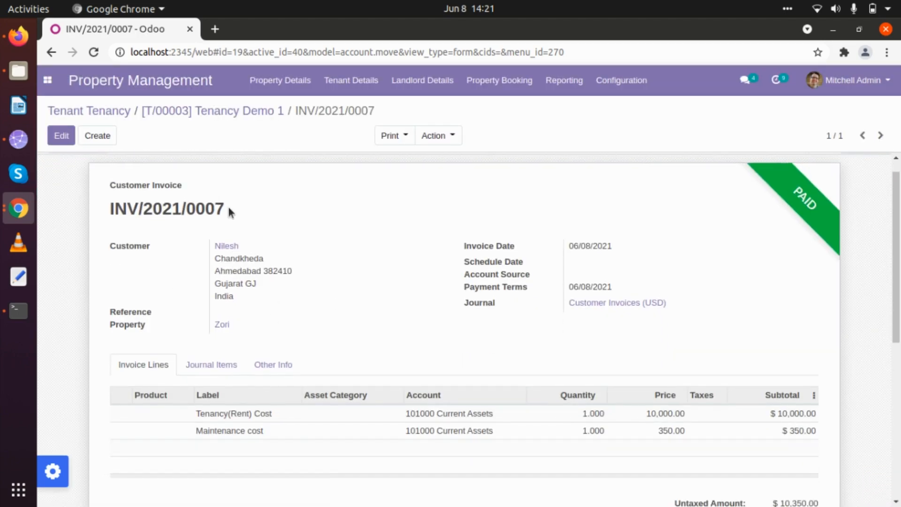
{"action": "scroll", "coordinate": [244, 252], "scroll_direction": "up", "scroll_amount": 1}
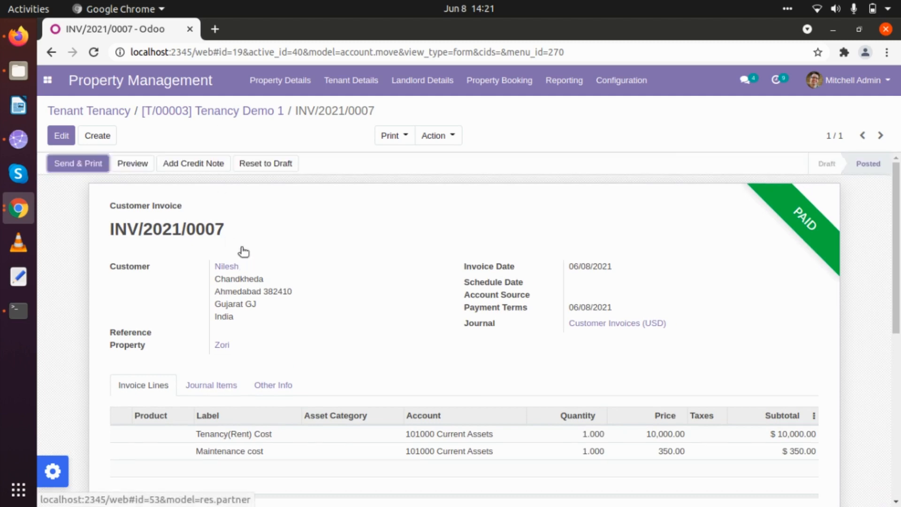
{"action": "left_click", "coordinate": [233, 113]}
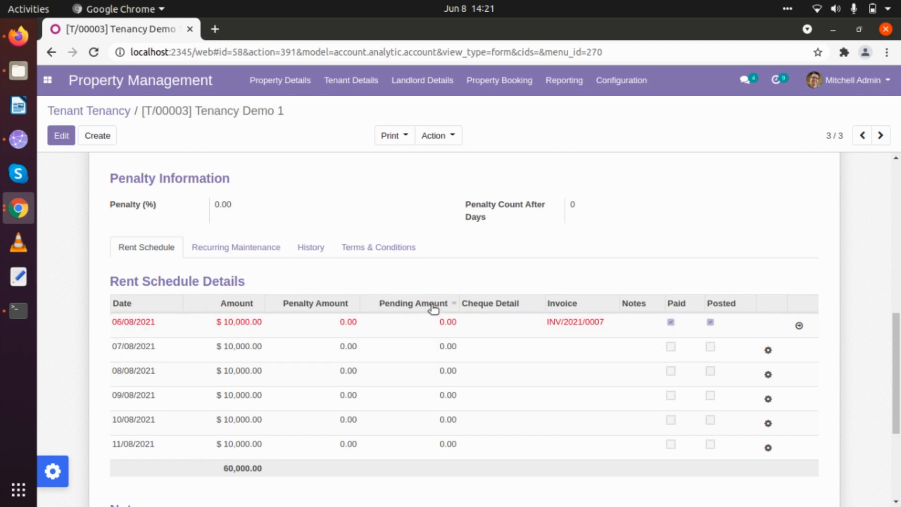
{"action": "left_click", "coordinate": [572, 325]}
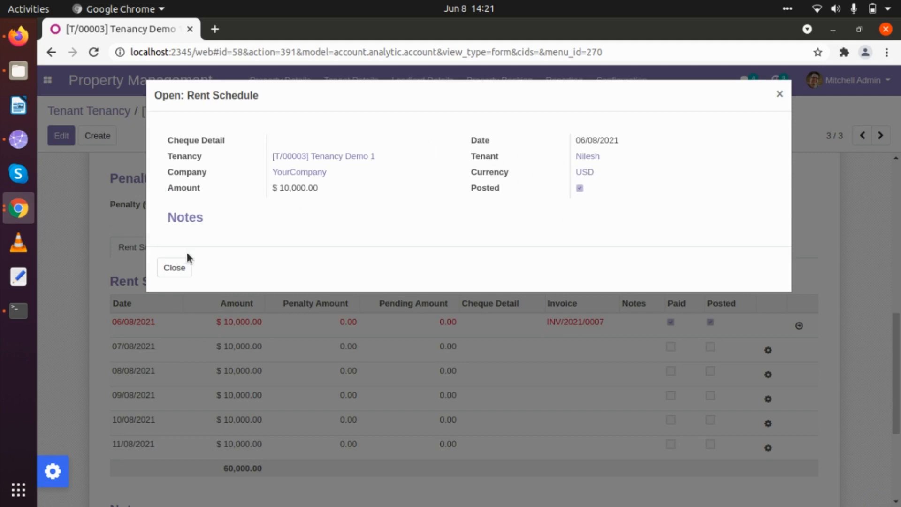
{"action": "left_click", "coordinate": [174, 268]}
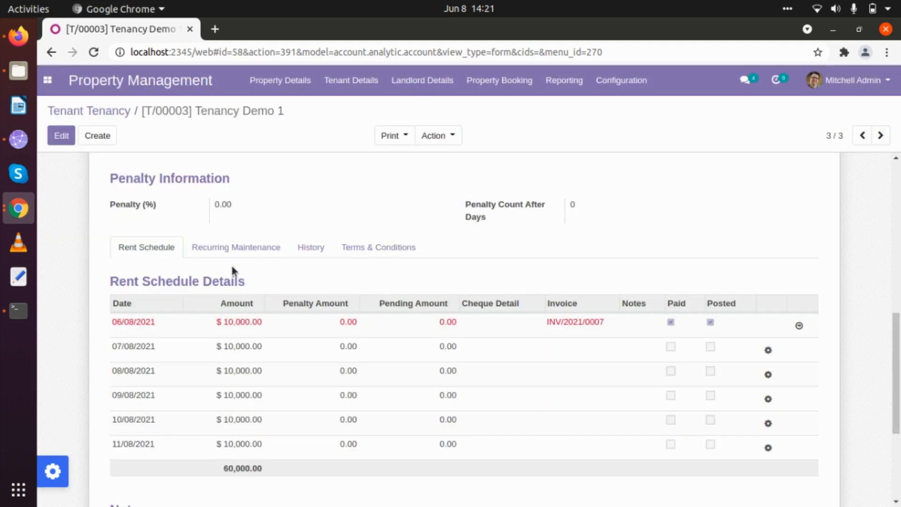
{"action": "left_click", "coordinate": [799, 326]}
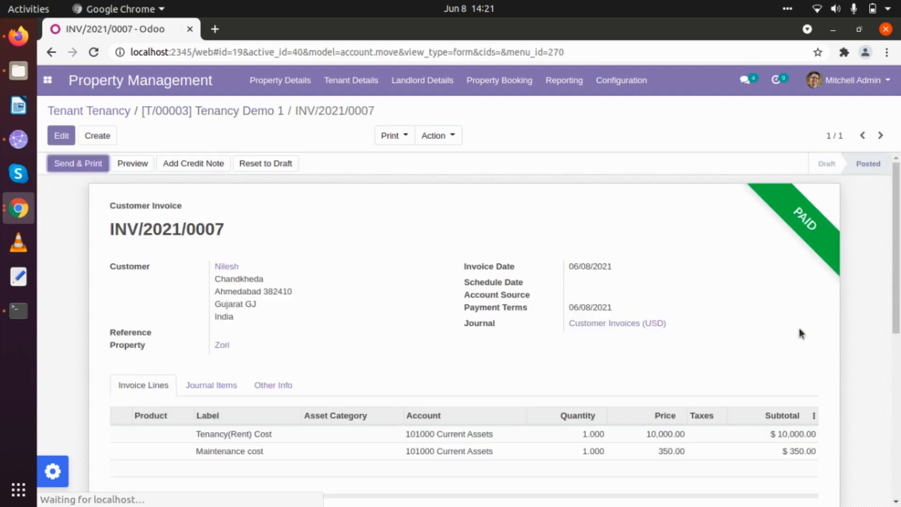
Step: View INV/2021/0007 on the customer portal page, then go back to the invoice form
{"action": "left_click", "coordinate": [140, 164]}
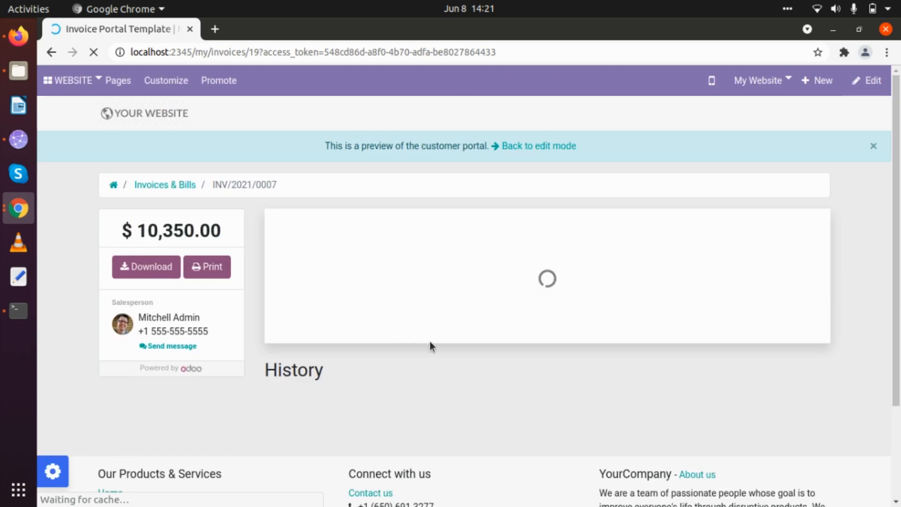
{"action": "scroll", "coordinate": [367, 282], "scroll_direction": "down", "scroll_amount": 5}
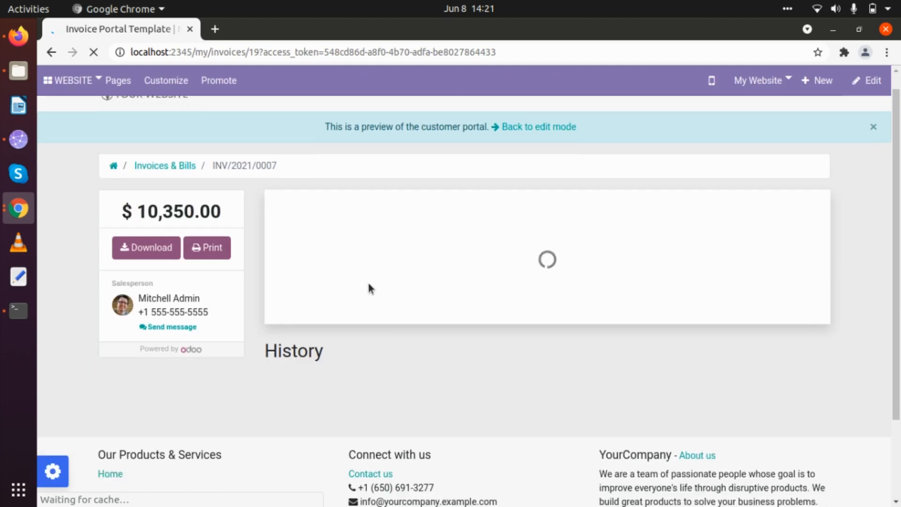
{"action": "scroll", "coordinate": [368, 282], "scroll_direction": "up", "scroll_amount": 5}
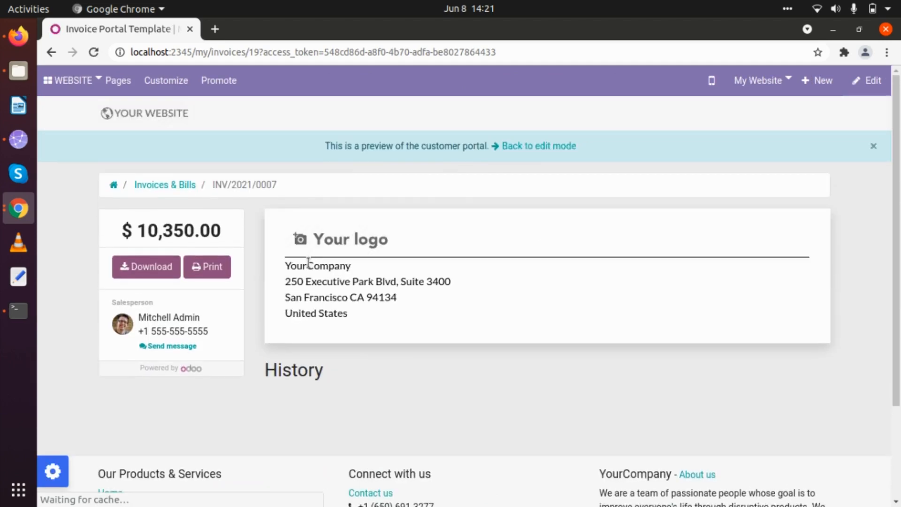
{"action": "scroll", "coordinate": [329, 321], "scroll_direction": "down", "scroll_amount": 3}
{"action": "scroll", "coordinate": [322, 322], "scroll_direction": "up", "scroll_amount": 5}
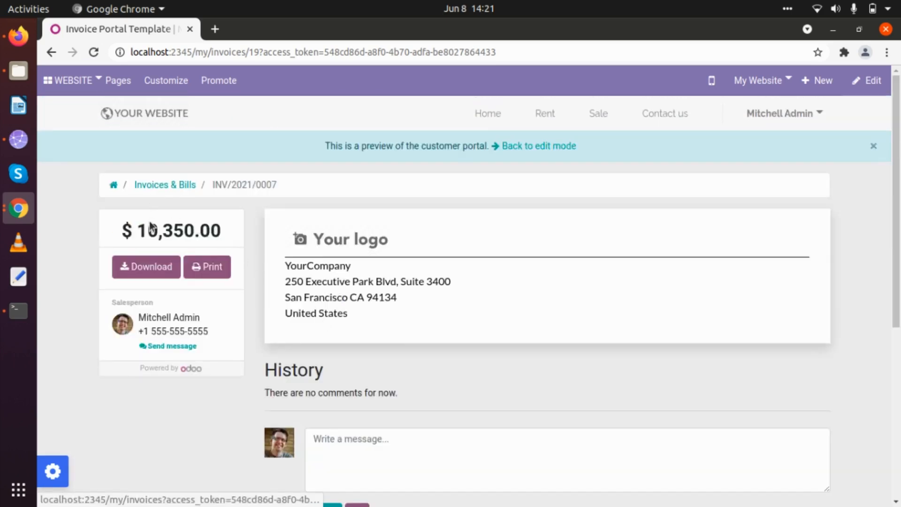
{"action": "left_click", "coordinate": [540, 147]}
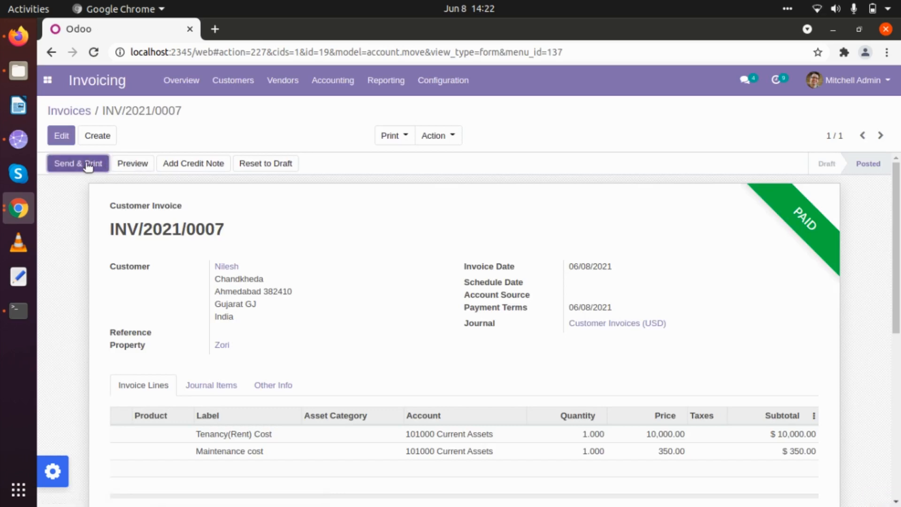
Step: Print INV/2021/0007 to INV_2021_0007.pdf and check its $10,350.00 paid, $0.00 due totals
{"action": "left_click", "coordinate": [389, 136]}
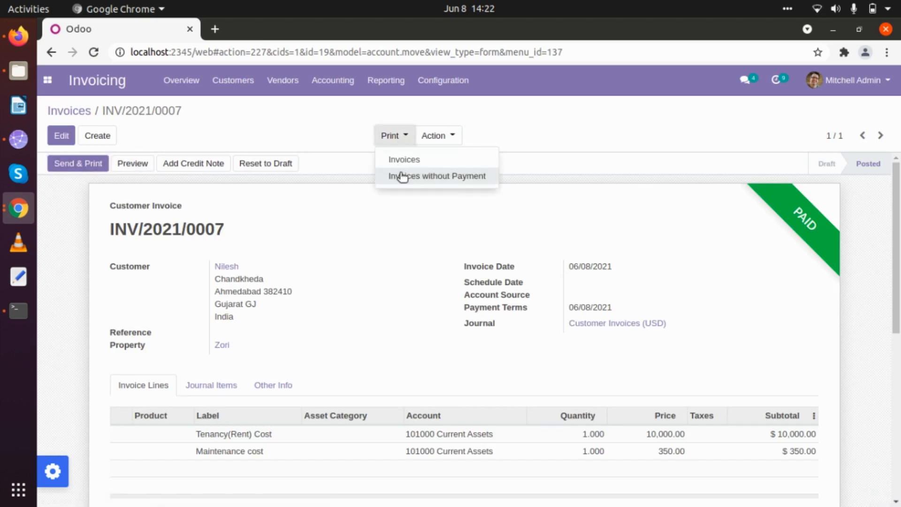
{"action": "left_click", "coordinate": [403, 160]}
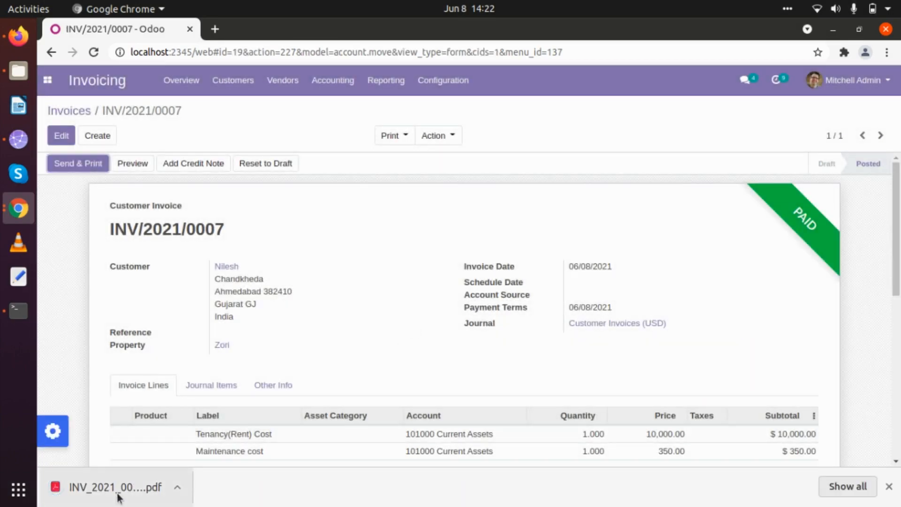
{"action": "left_click", "coordinate": [118, 493]}
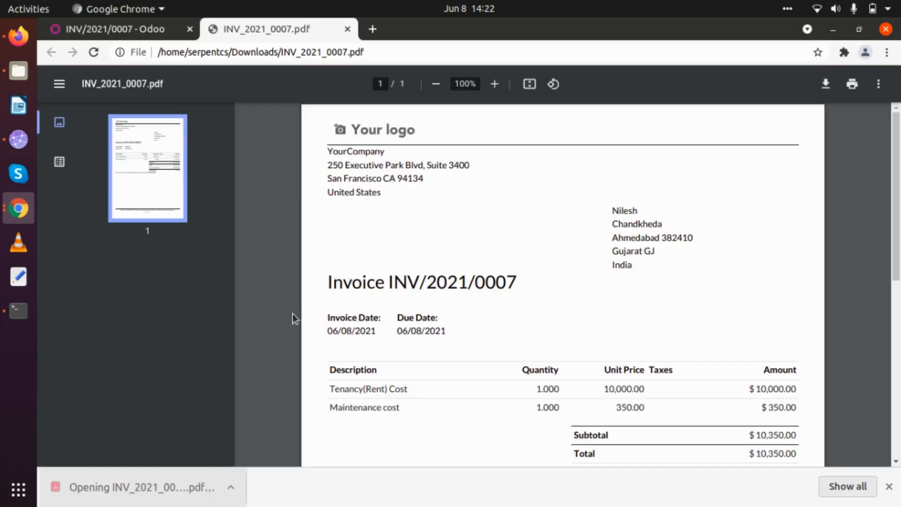
{"action": "scroll", "coordinate": [294, 319], "scroll_direction": "down", "scroll_amount": 1}
{"action": "scroll", "coordinate": [292, 314], "scroll_direction": "down", "scroll_amount": 3}
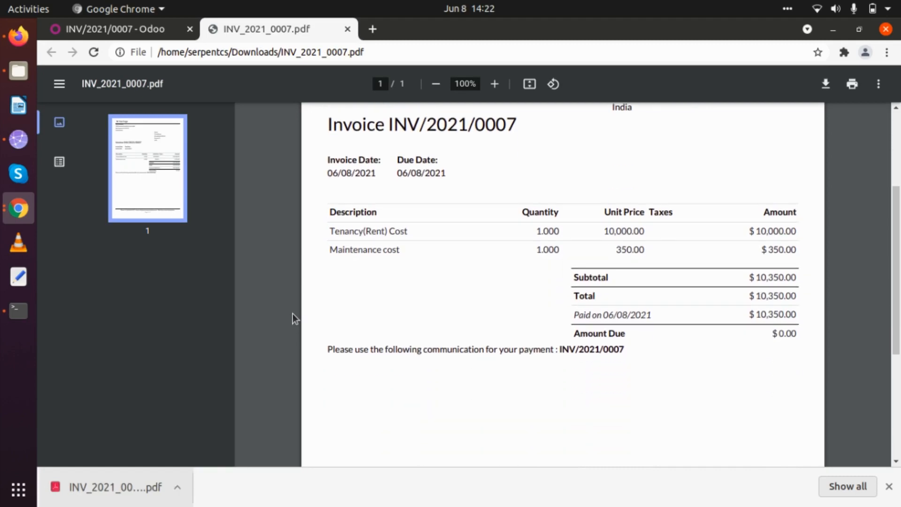
{"action": "left_click", "coordinate": [347, 29]}
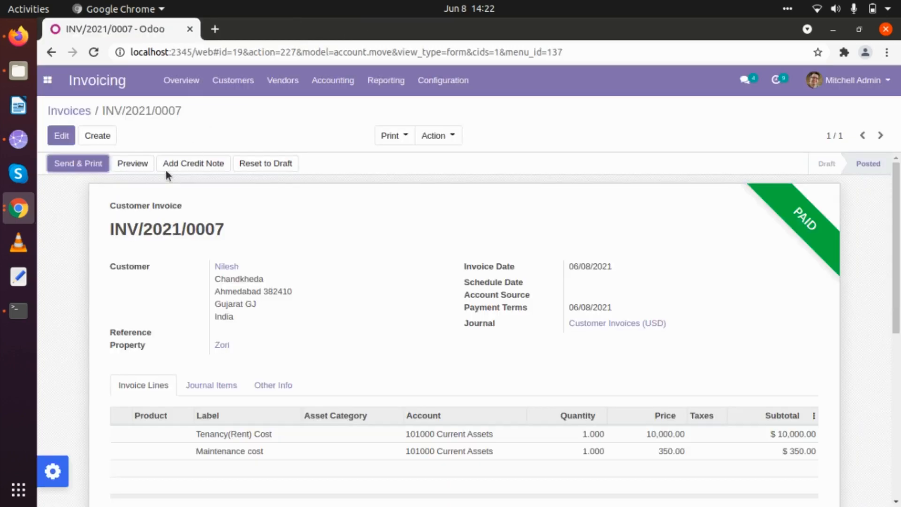
Step: Go to Property Management > Tenant Details > Tenant Tenancy and open Tenancy Demo 1
{"action": "left_click", "coordinate": [74, 109]}
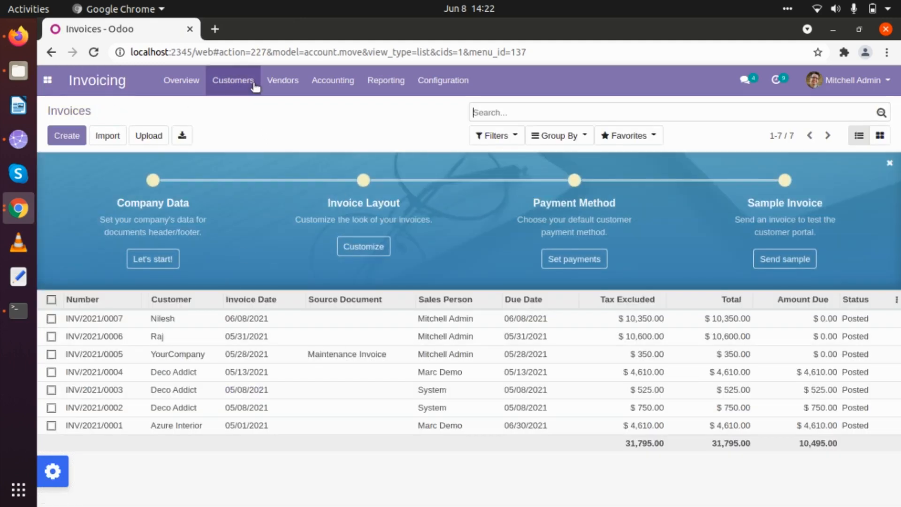
{"action": "left_click", "coordinate": [40, 89]}
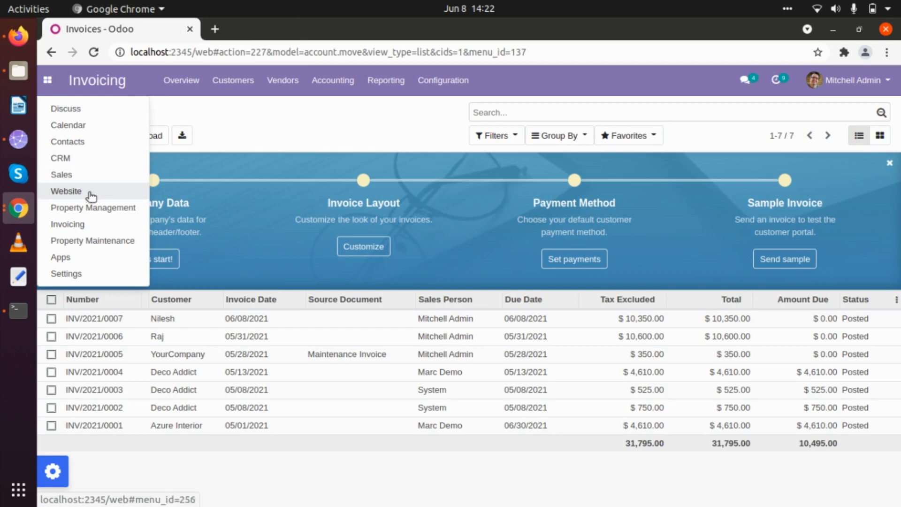
{"action": "left_click", "coordinate": [98, 207]}
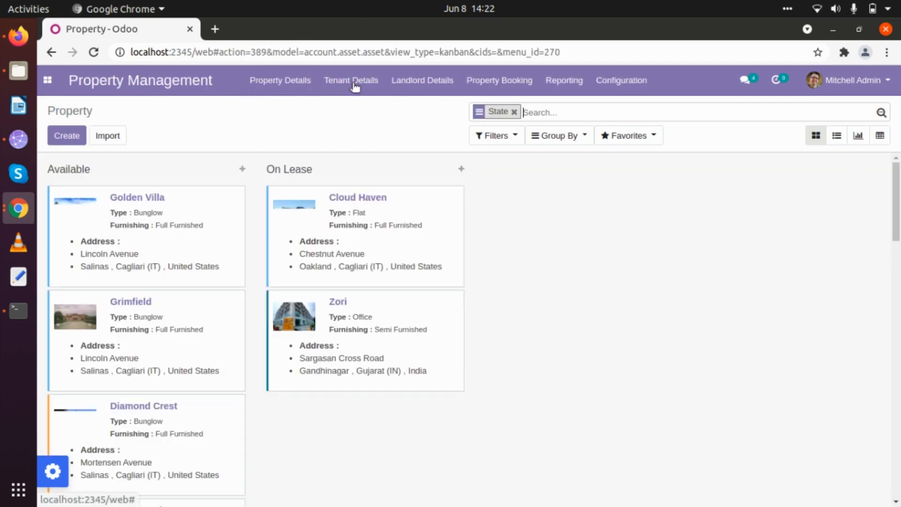
{"action": "left_click", "coordinate": [351, 80]}
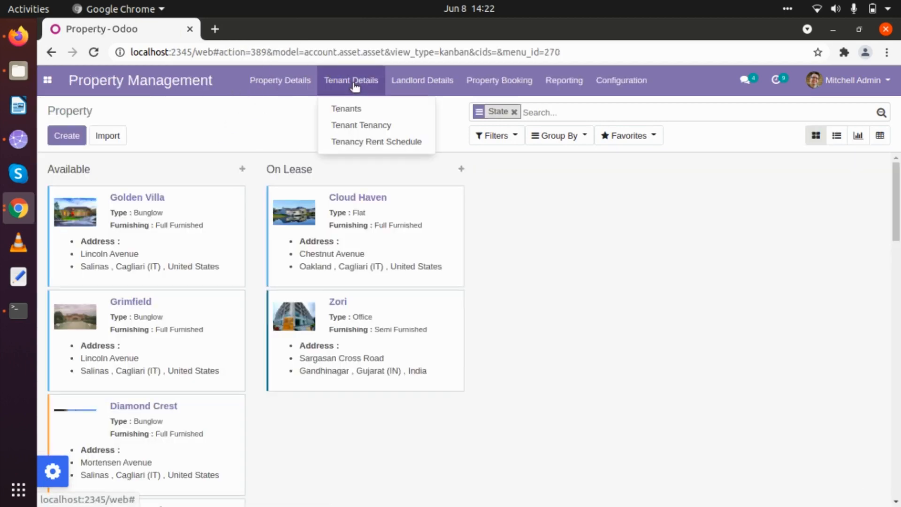
{"action": "left_click", "coordinate": [352, 124]}
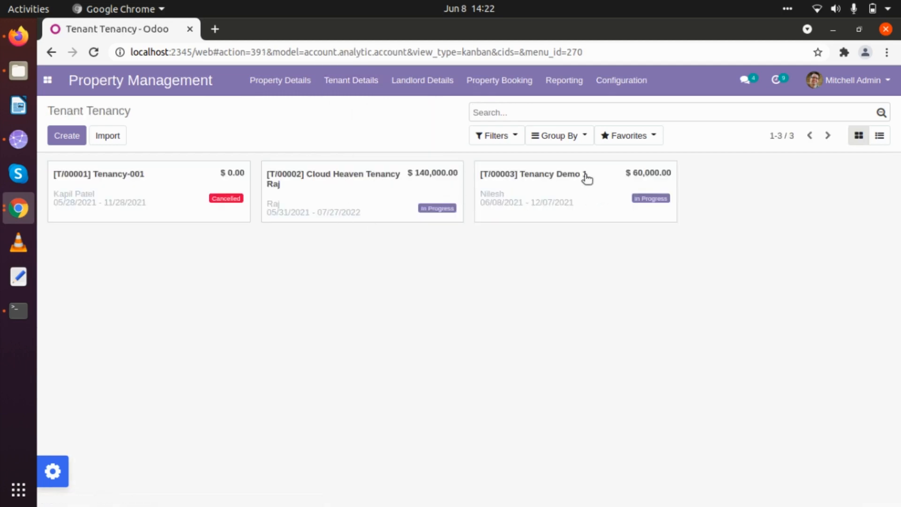
{"action": "left_click", "coordinate": [586, 177]}
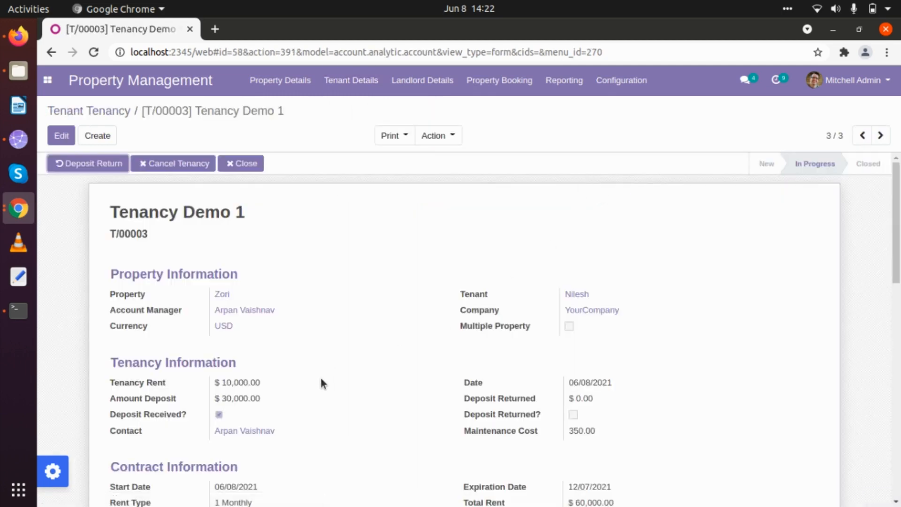
Step: Review the rent schedule and history showing INV/2021/0007 credits totalling 10,350.00
{"action": "scroll", "coordinate": [320, 380], "scroll_direction": "down", "scroll_amount": 10}
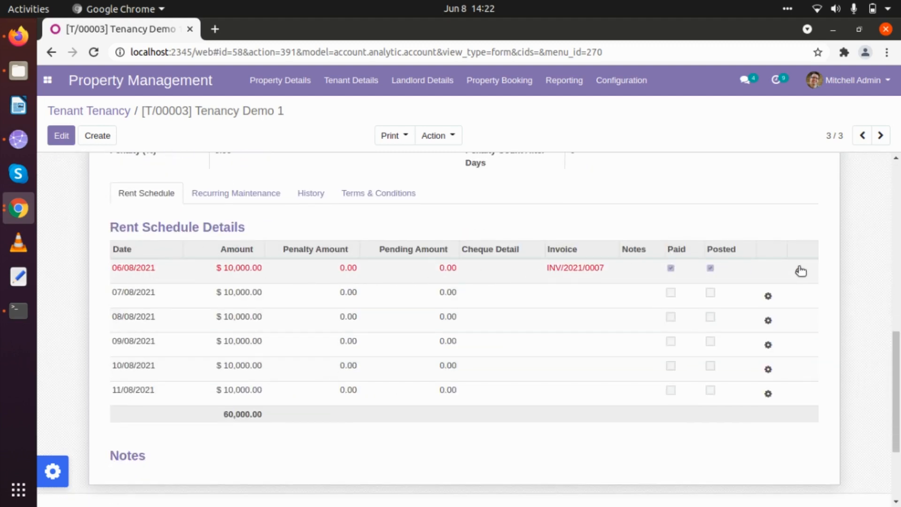
{"action": "scroll", "coordinate": [182, 358], "scroll_direction": "up", "scroll_amount": 7}
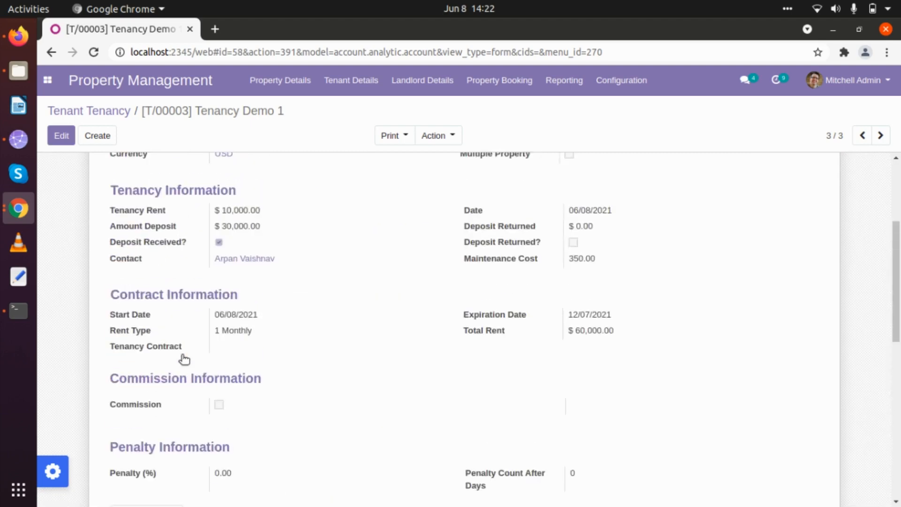
{"action": "scroll", "coordinate": [181, 358], "scroll_direction": "down", "scroll_amount": 4}
{"action": "left_click", "coordinate": [305, 335]}
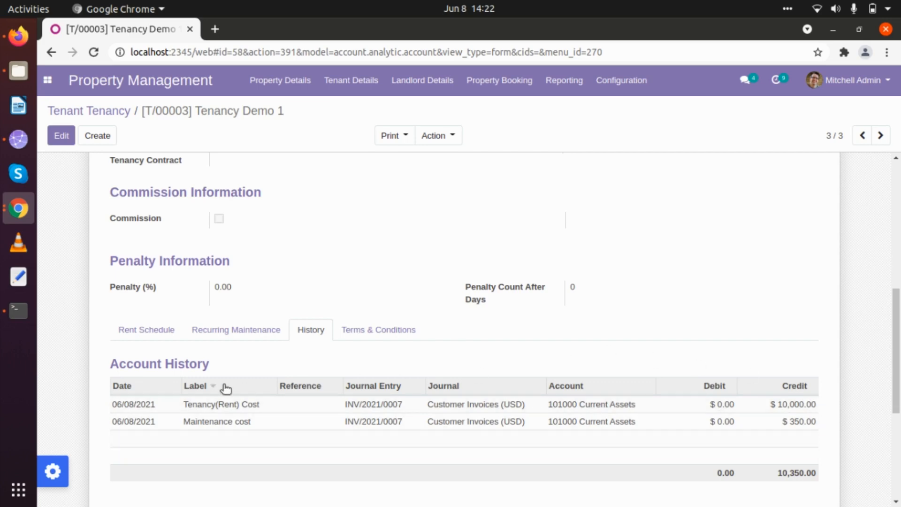
{"action": "scroll", "coordinate": [225, 389], "scroll_direction": "up", "scroll_amount": 7}
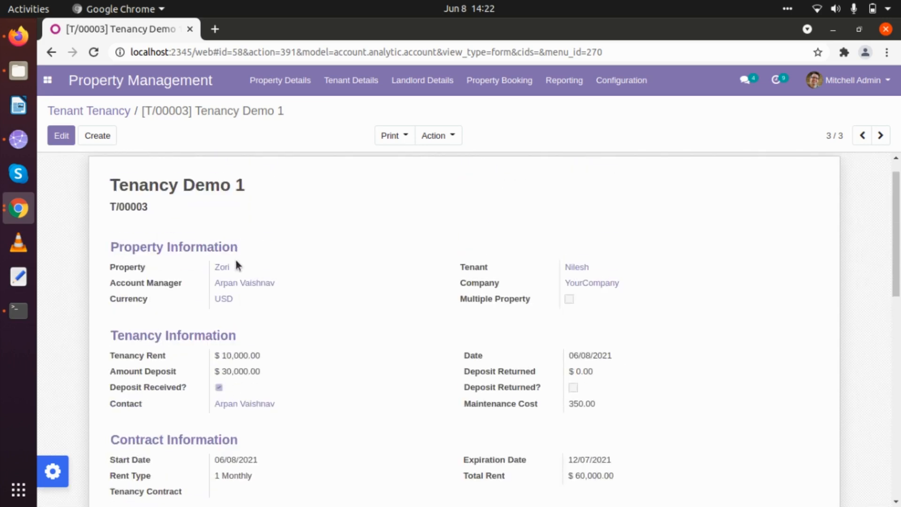
{"action": "left_click", "coordinate": [223, 270]}
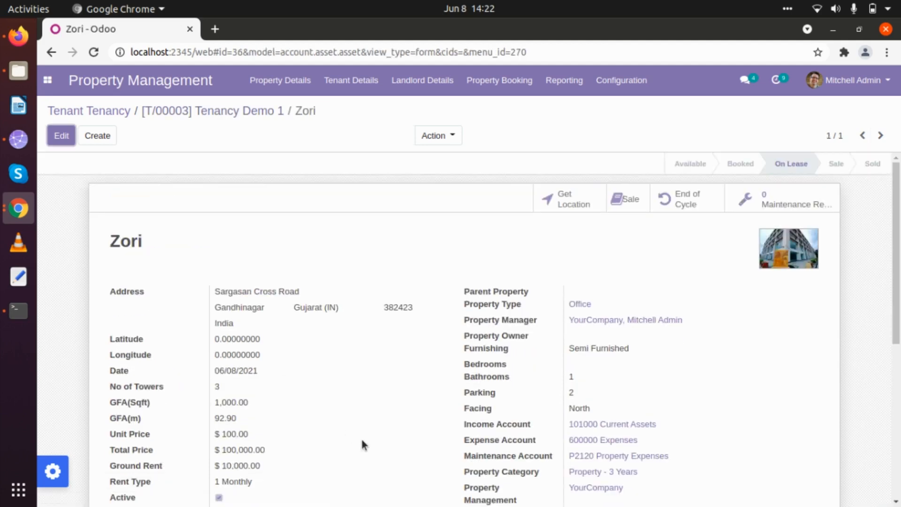
{"action": "scroll", "coordinate": [361, 440], "scroll_direction": "down", "scroll_amount": 6}
{"action": "left_click", "coordinate": [270, 279]}
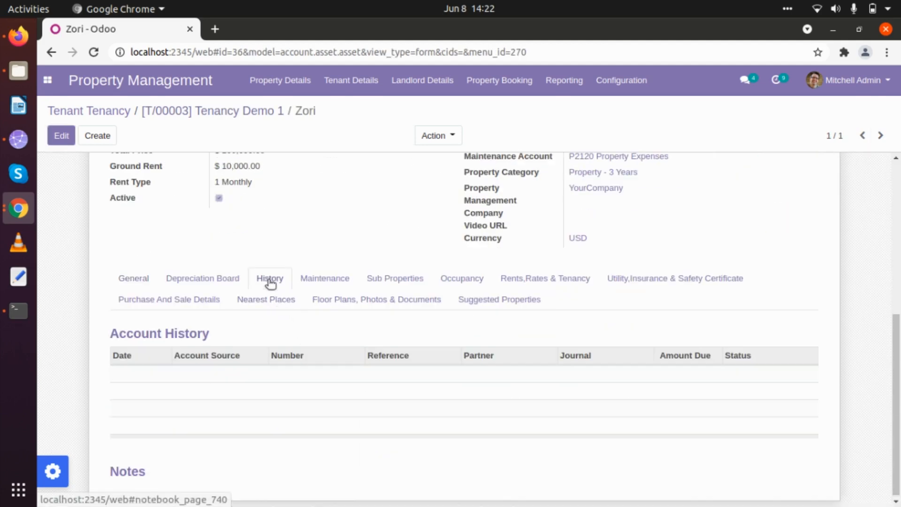
{"action": "left_click", "coordinate": [529, 280]}
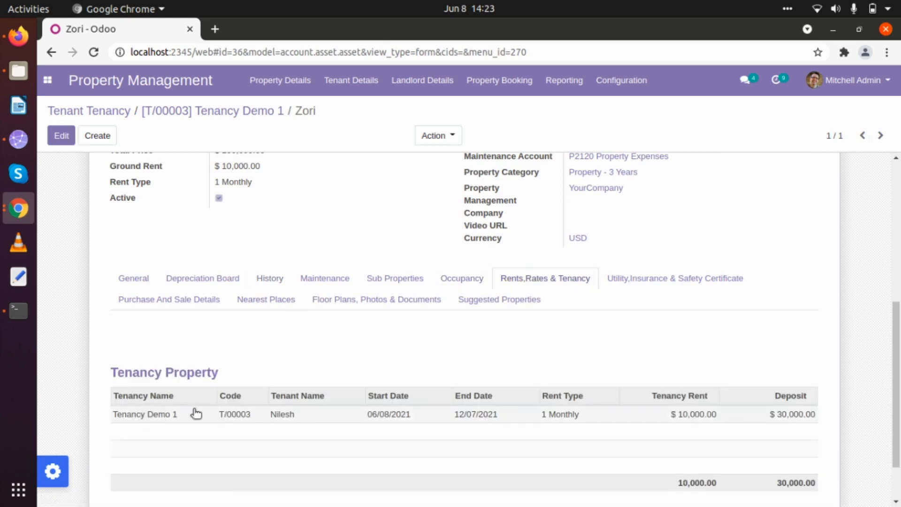
{"action": "scroll", "coordinate": [398, 433], "scroll_direction": "down", "scroll_amount": 1}
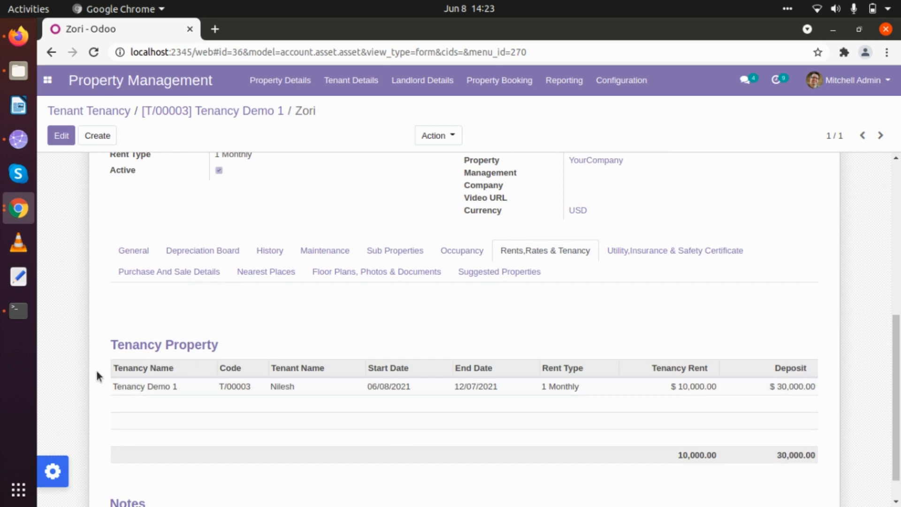
{"action": "scroll", "coordinate": [97, 376], "scroll_direction": "up", "scroll_amount": 7}
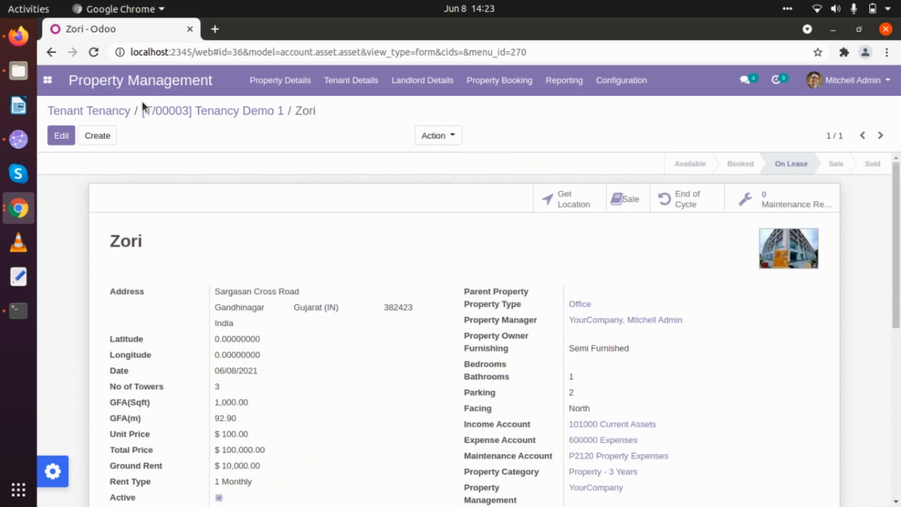
{"action": "left_click", "coordinate": [195, 113]}
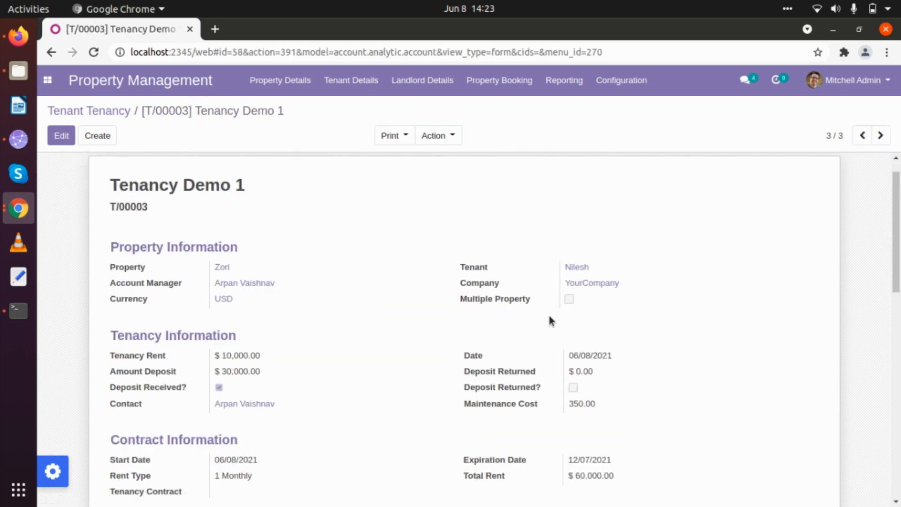
{"action": "left_click", "coordinate": [569, 267]}
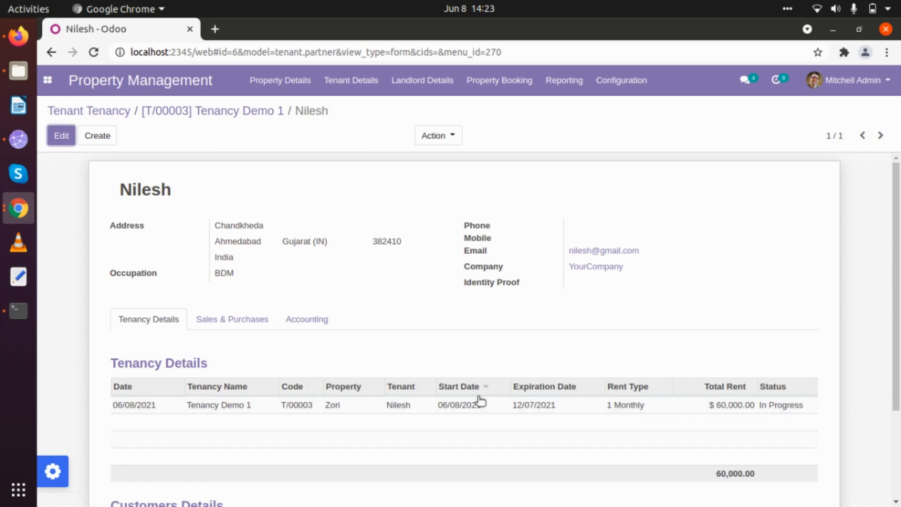
{"action": "left_click", "coordinate": [230, 111]}
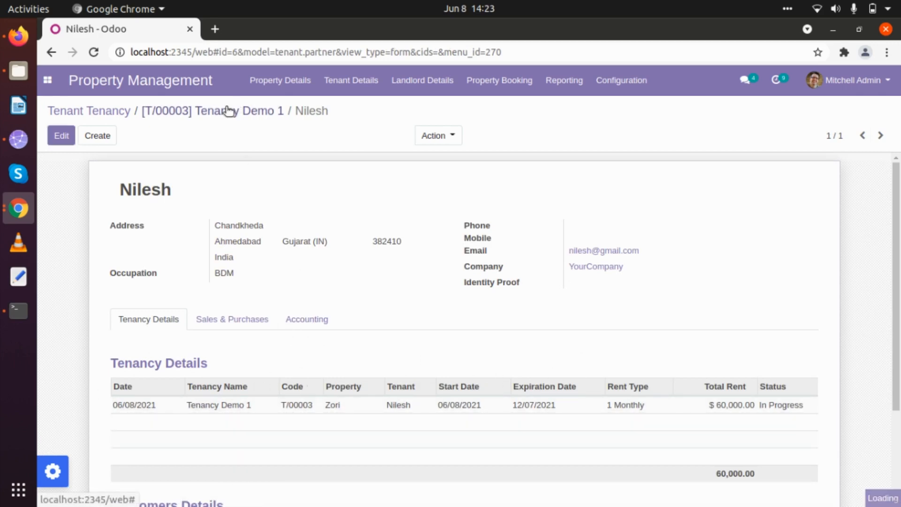
{"action": "left_click", "coordinate": [369, 90]}
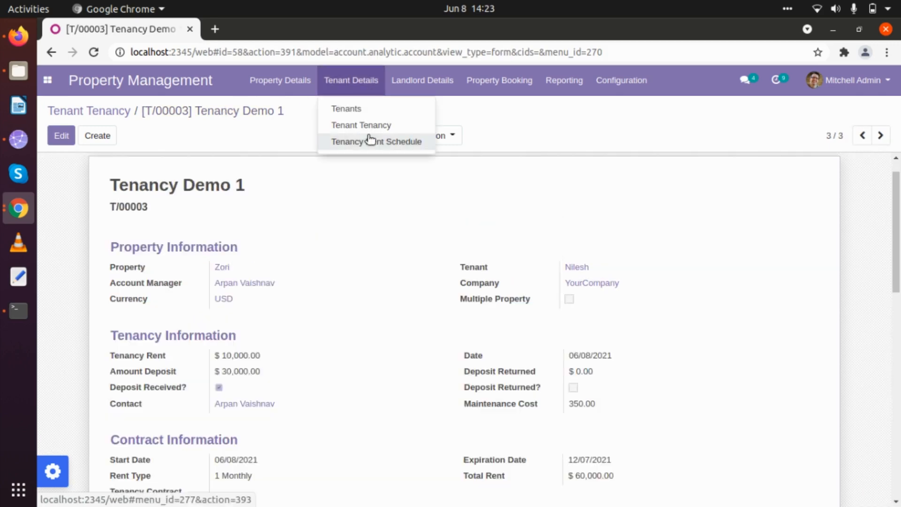
Step: Open the Tenancy Rent Schedule calendar and inspect the June 8 Tenancy Demo 1 10,000.00 entry
{"action": "left_click", "coordinate": [369, 140]}
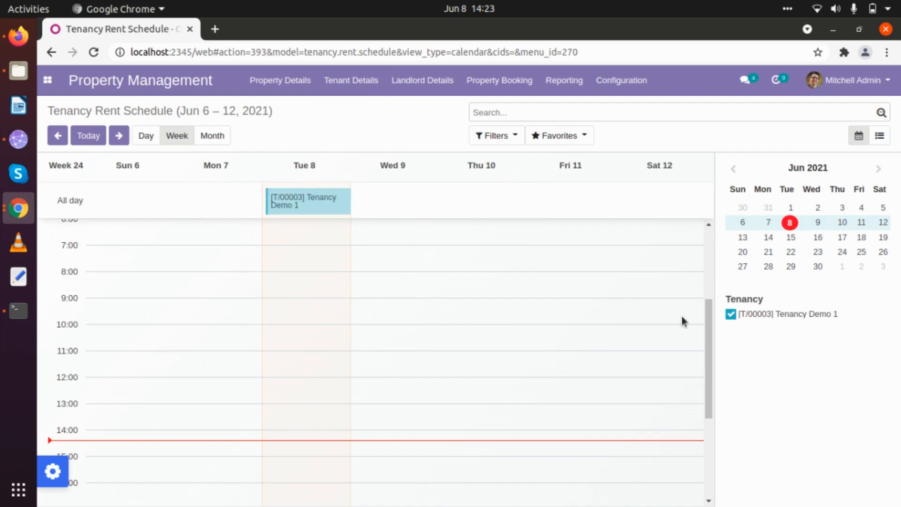
{"action": "left_click", "coordinate": [313, 203]}
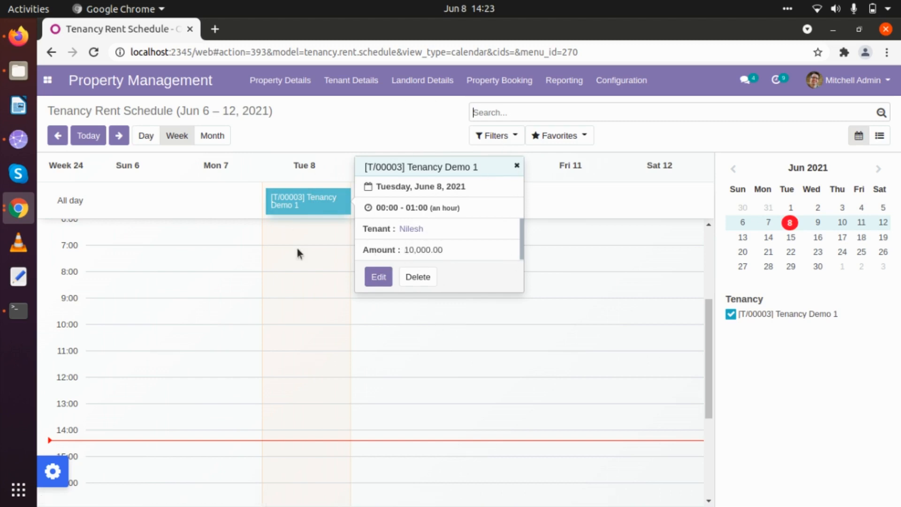
{"action": "left_click", "coordinate": [517, 166]}
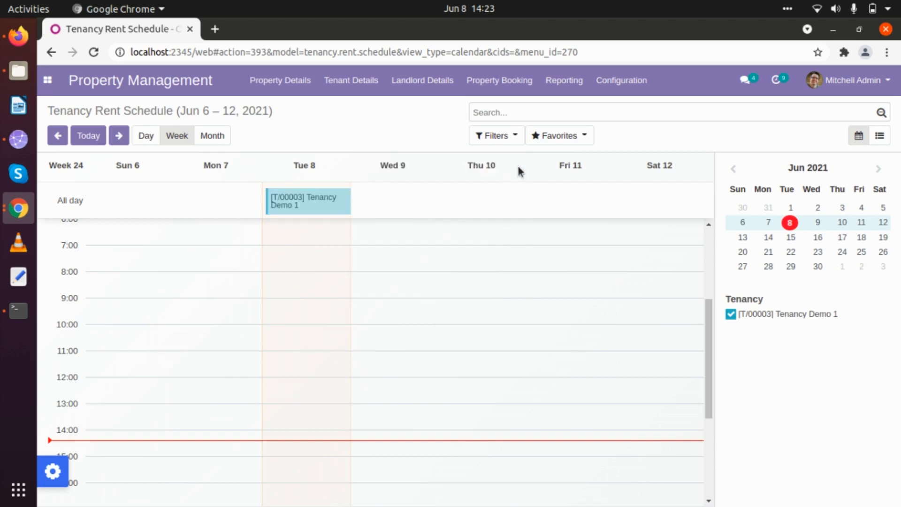
Step: Browse the tenant and configuration menu options
{"action": "left_click", "coordinate": [349, 79]}
{"action": "mouse_move", "coordinate": [625, 94]}
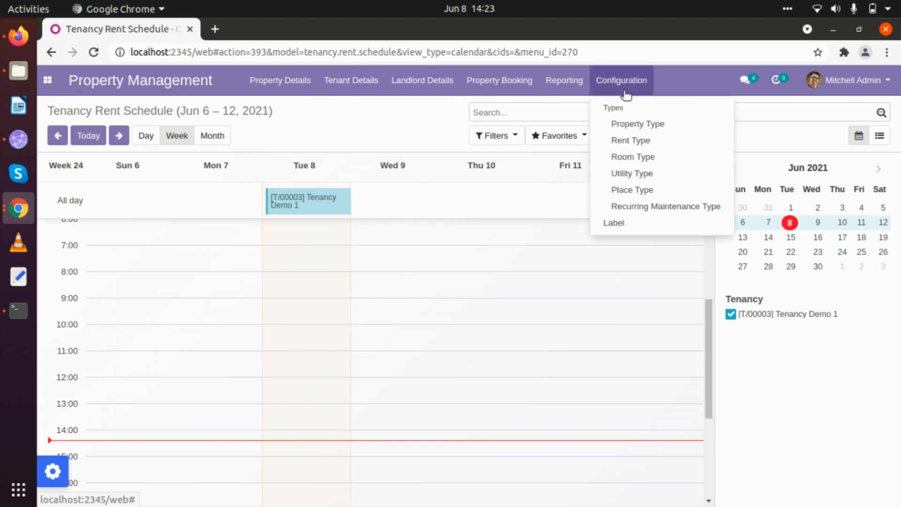
{"action": "left_click", "coordinate": [844, 52]}
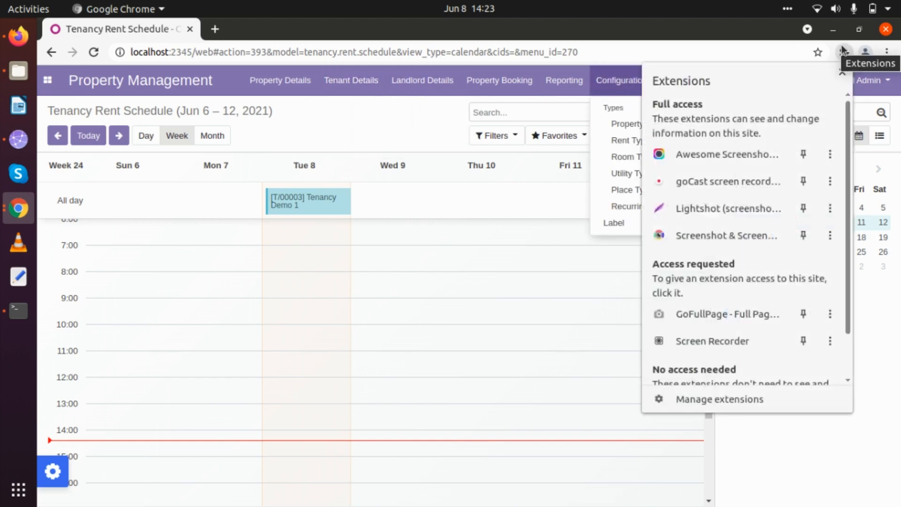
{"action": "left_click", "coordinate": [730, 184]}
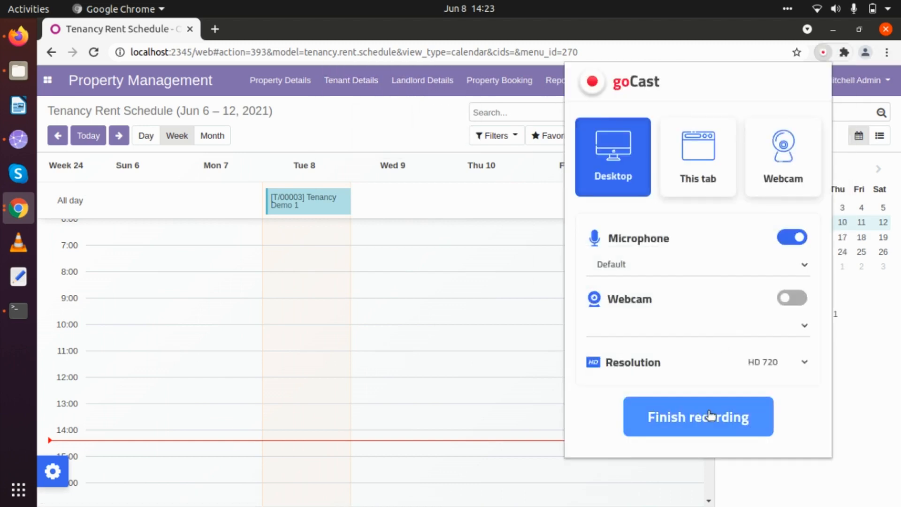
{"action": "left_click", "coordinate": [708, 417]}
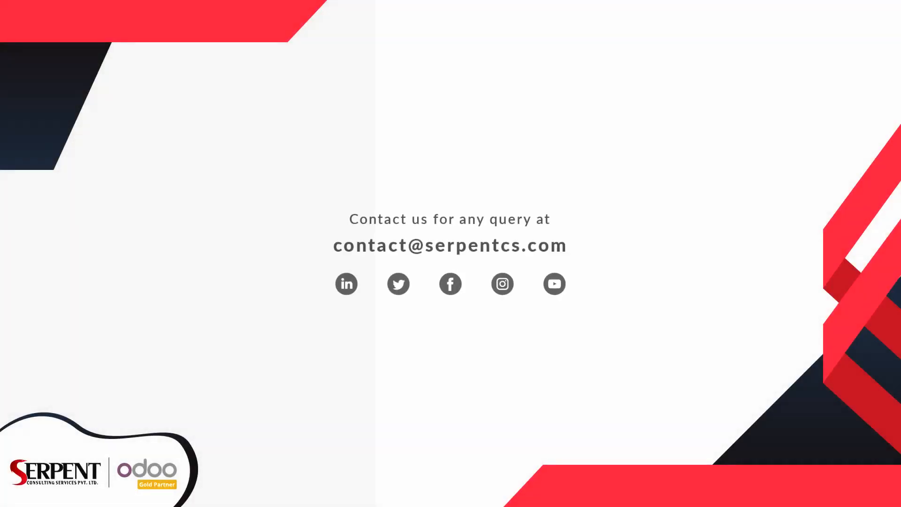